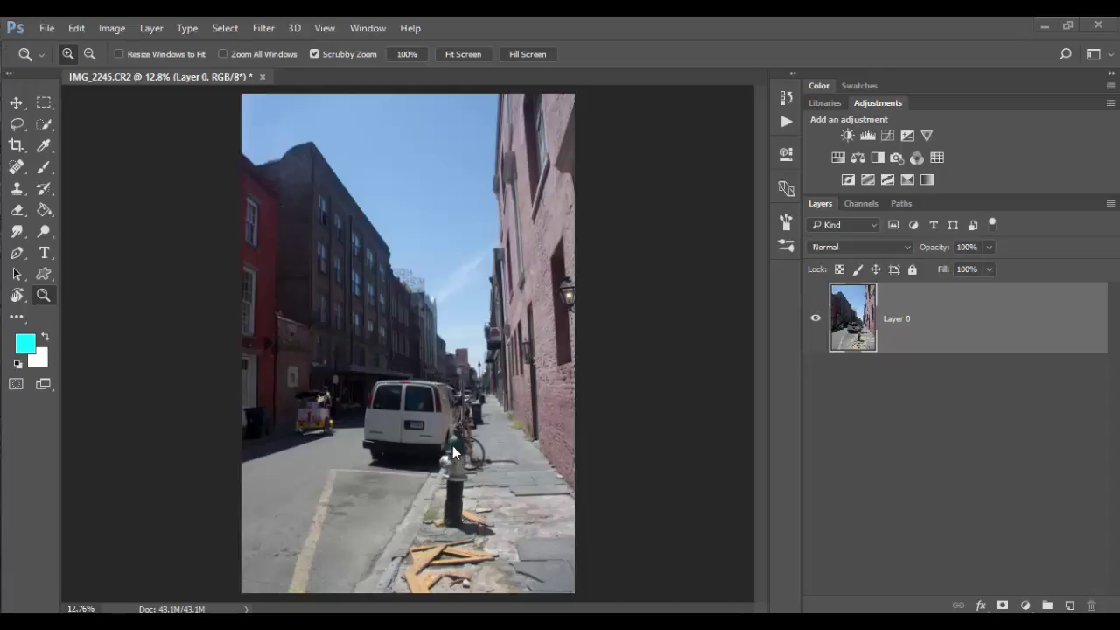
# - Zoom in on the fire hydrant and switch to the Quick Selection Tool
pyautogui.moveTo(451, 453); pyautogui.dragTo(527, 378)
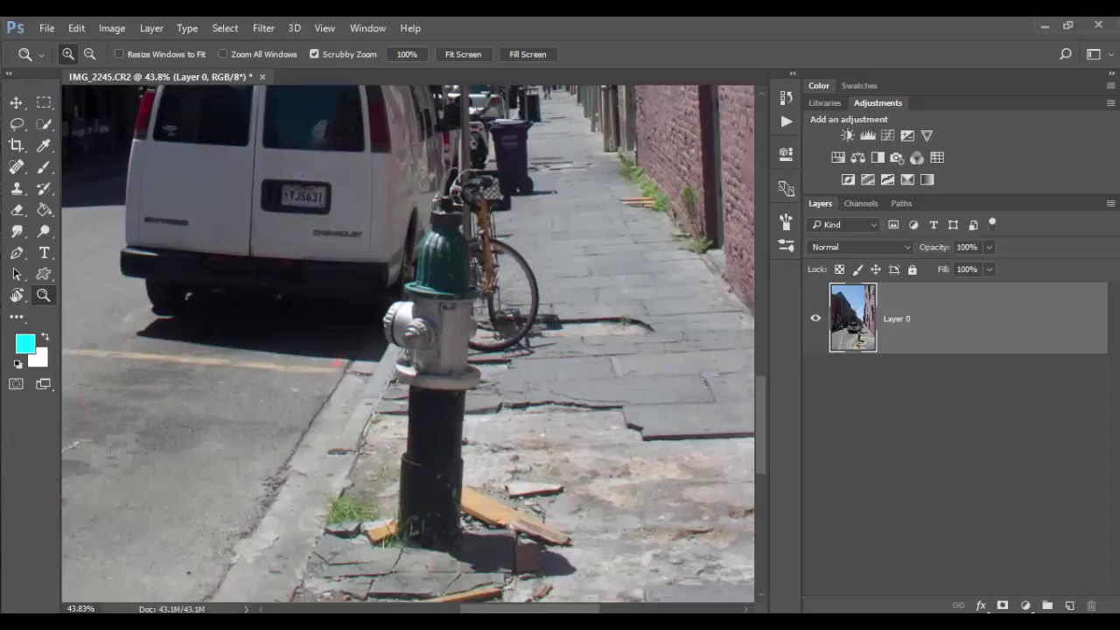
pyautogui.moveTo(44, 123); pyautogui.dragTo(117, 120)
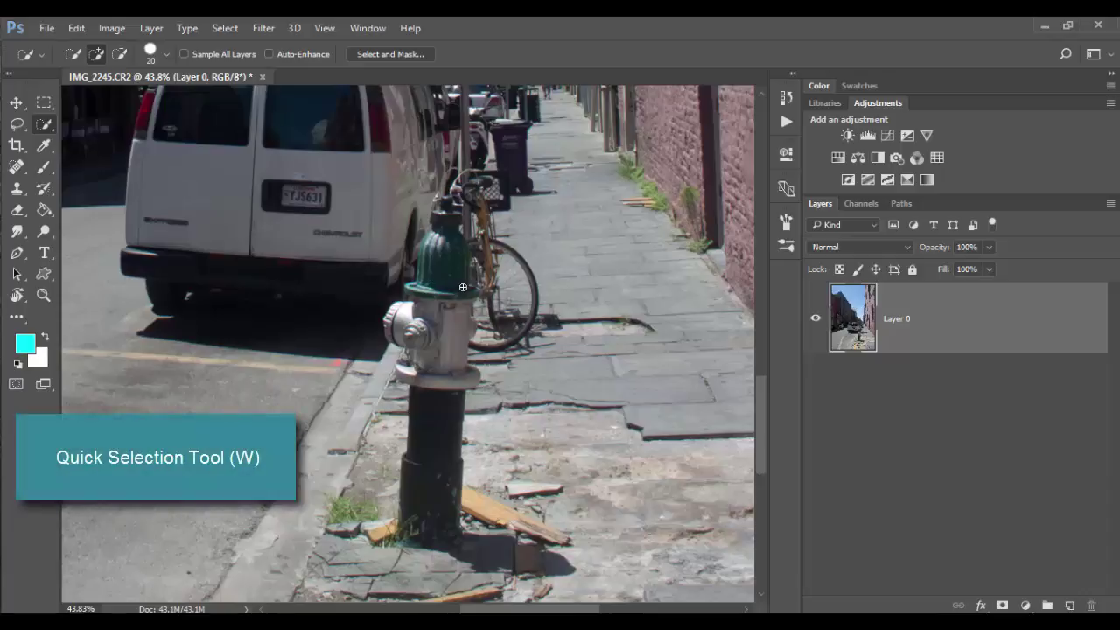
# - With an enlarged brush, select the hydrant's green cap and upper body, enable Auto-Enhance, and add the black post
pyautogui.press(']')
pyautogui.press(']')
pyautogui.press(']')
pyautogui.scroll(2, 448, 290)
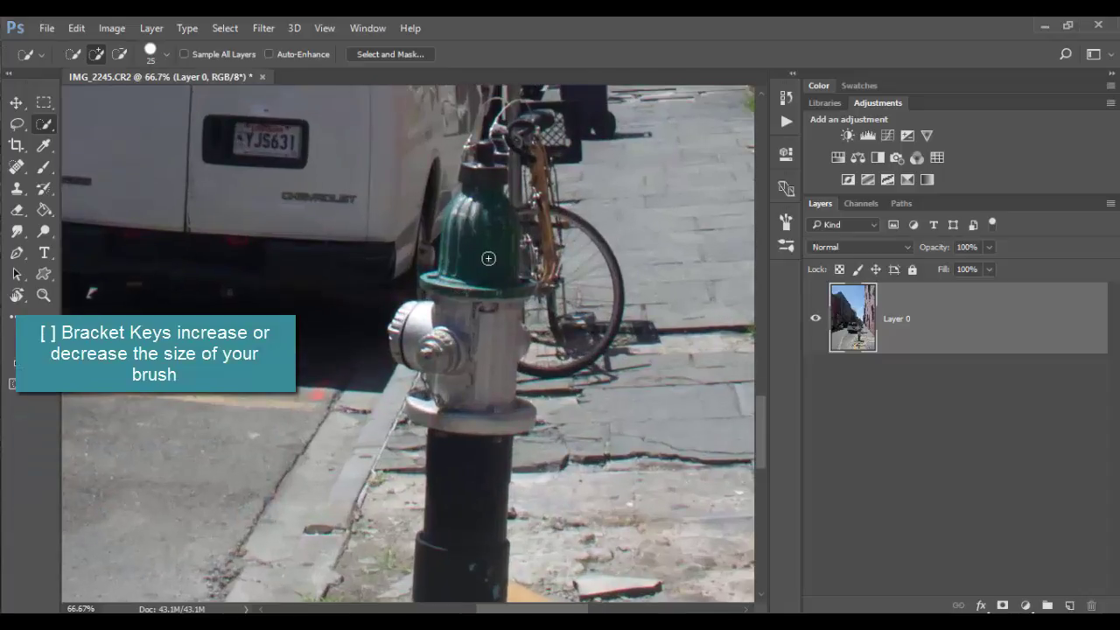
pyautogui.moveTo(500, 224)
pyautogui.mouseDown()
pyautogui.moveTo(489, 202)
pyautogui.moveTo(470, 210)
pyautogui.moveTo(466, 269)
pyautogui.moveTo(406, 349)
pyautogui.moveTo(454, 316)
pyautogui.mouseUp()
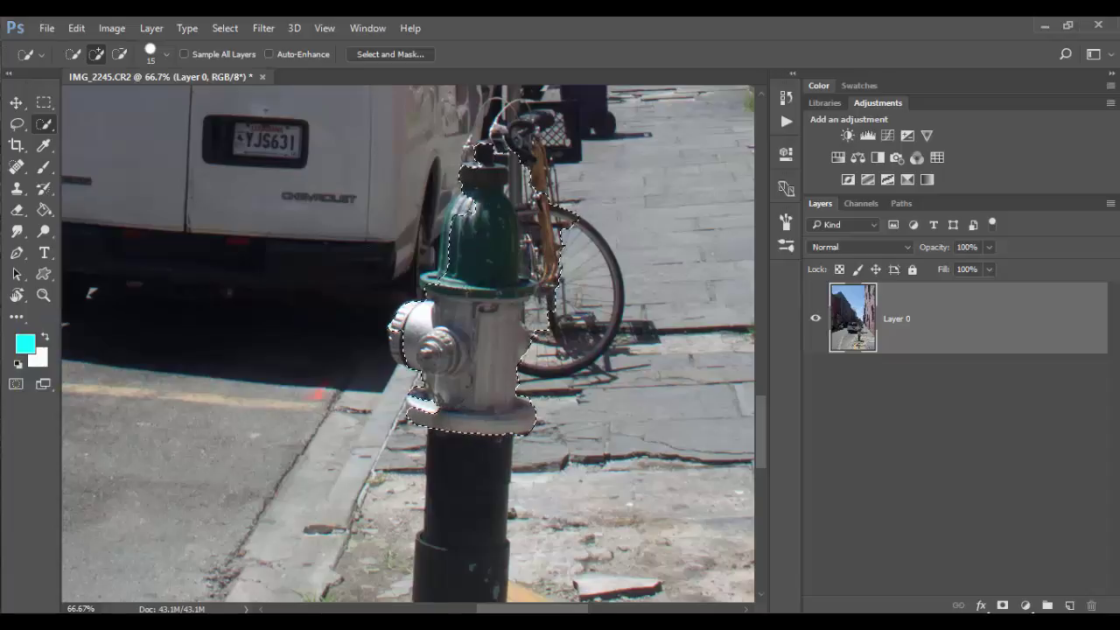
pyautogui.click(269, 54)
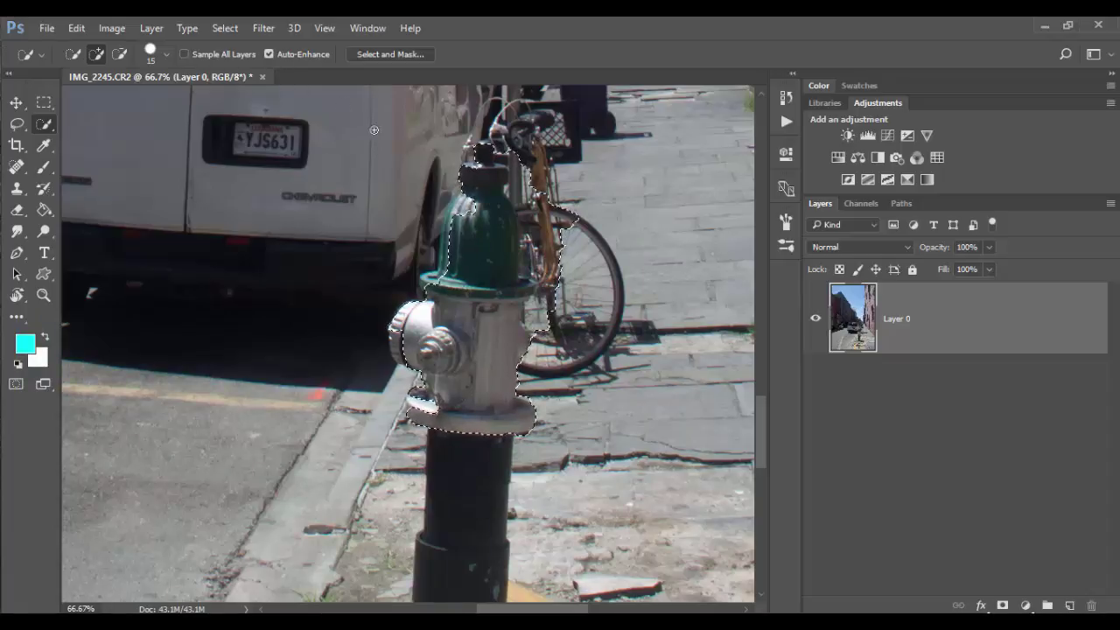
pyautogui.click(475, 466)
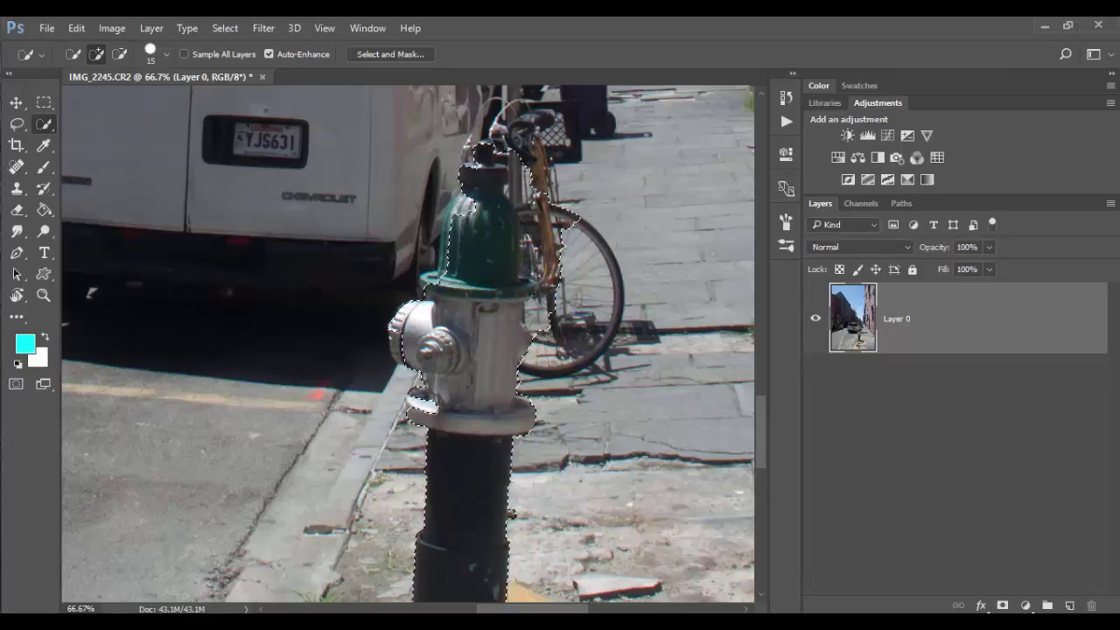
# - Subtract the bicycle parts from the hydrant selection
pyautogui.press('alt')
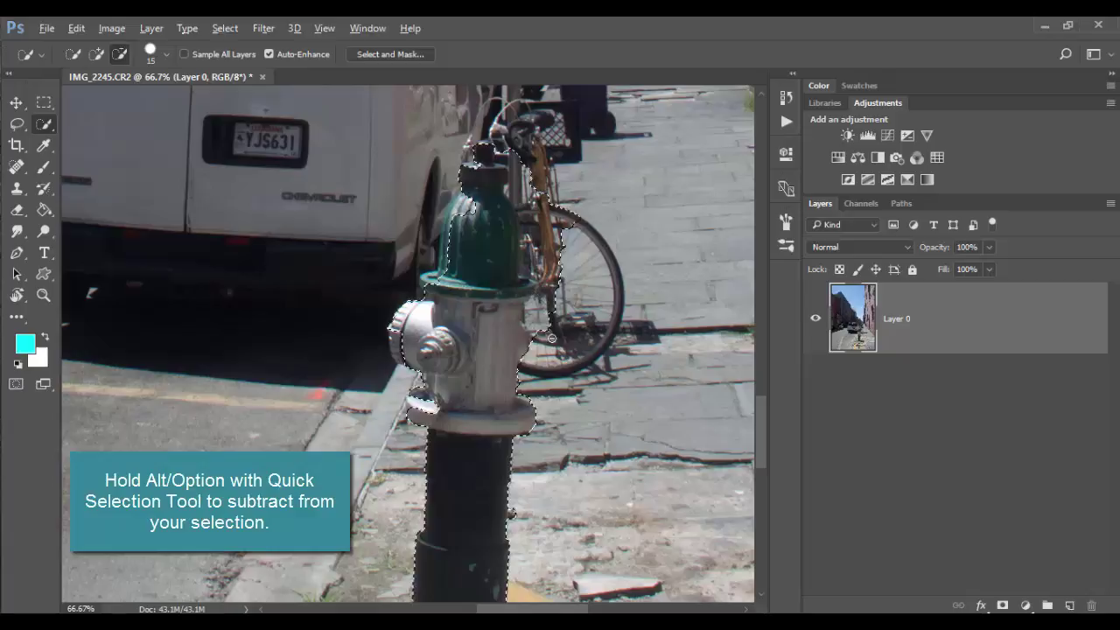
pyautogui.keyDown('alt'); pyautogui.click(549, 332); pyautogui.keyUp('alt')
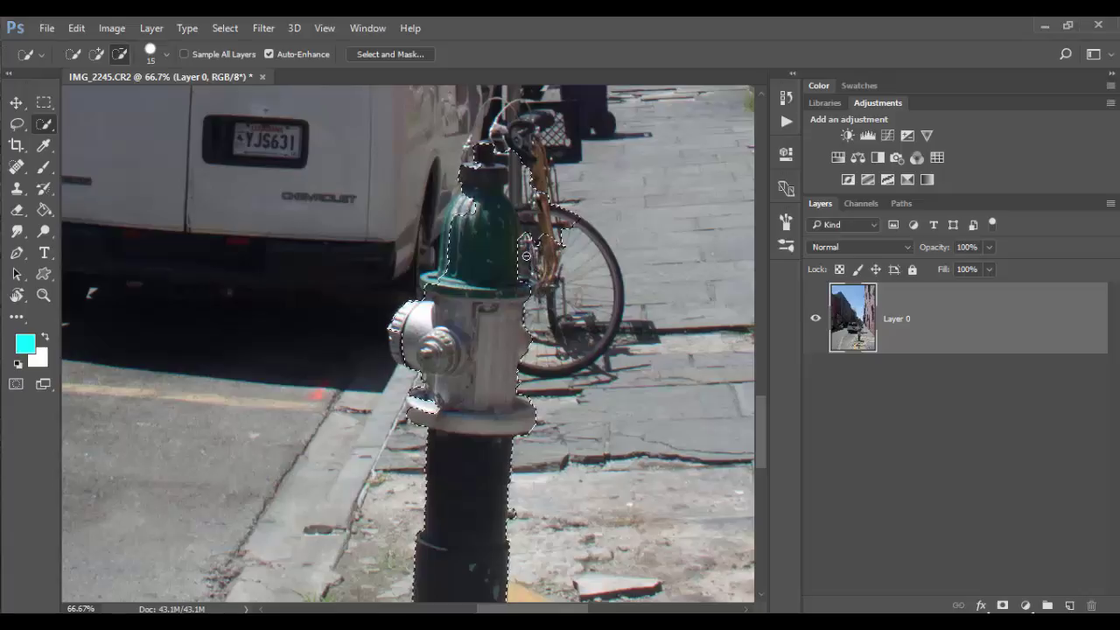
pyautogui.keyDown('alt'); pyautogui.click(541, 205); pyautogui.keyUp('alt')
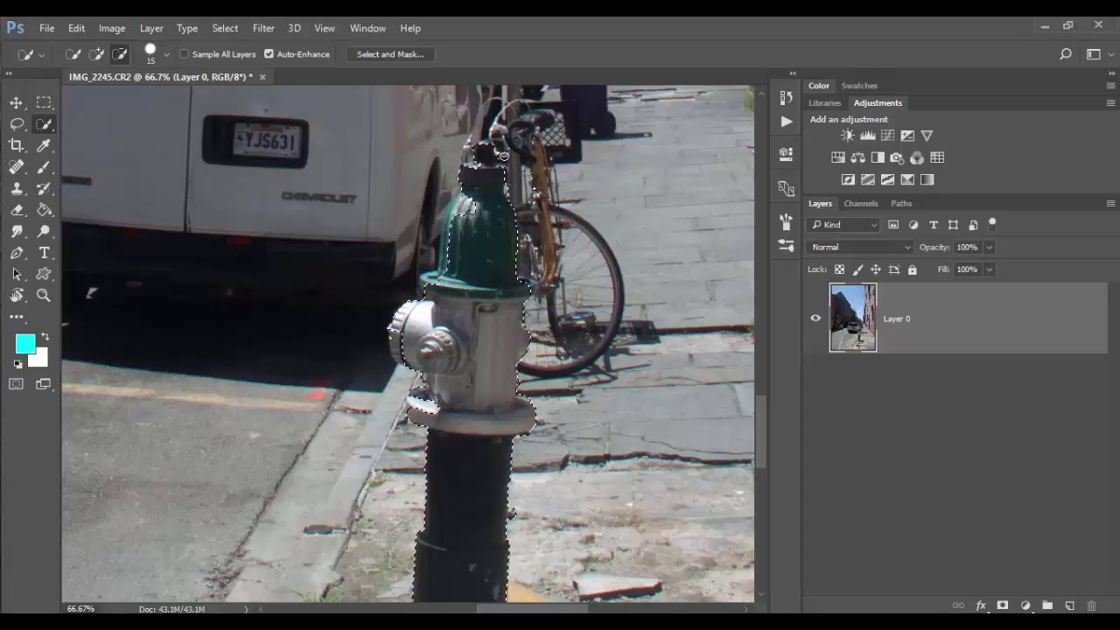
# - Extend the selection over the hydrant's base and shadow, removing the curb patch on its left
pyautogui.scroll(-5, 460, 550)
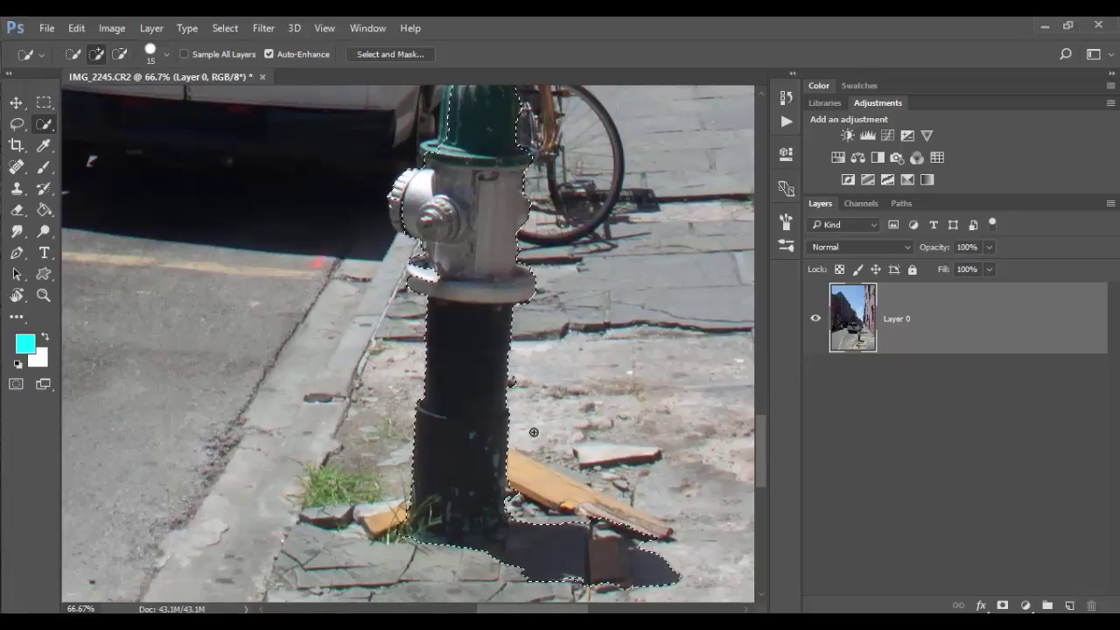
pyautogui.click(459, 550)
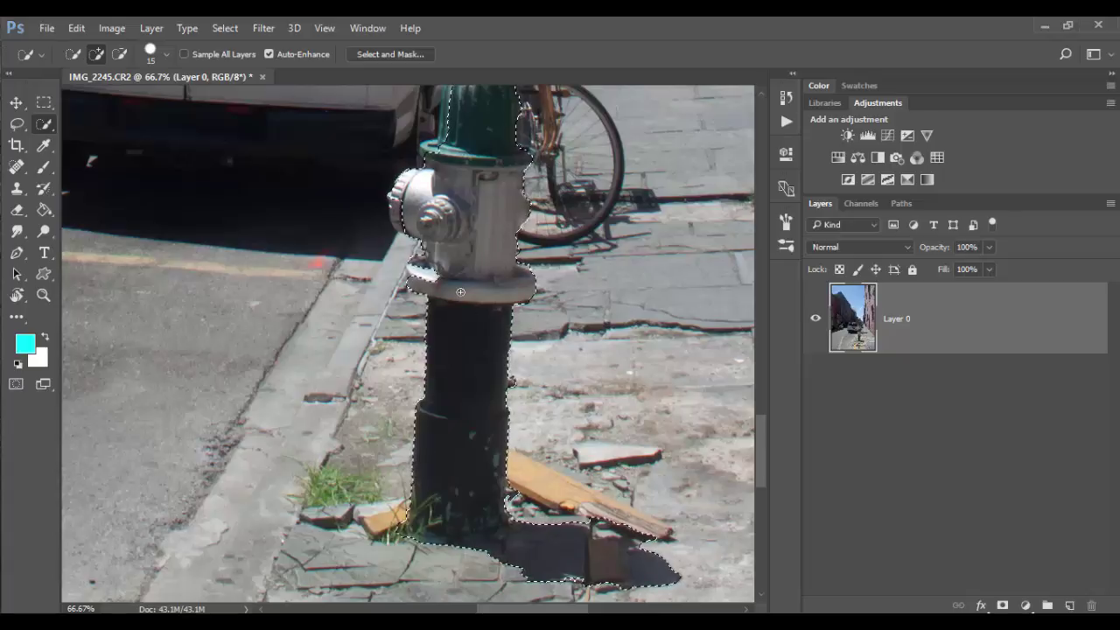
pyautogui.click(411, 269)
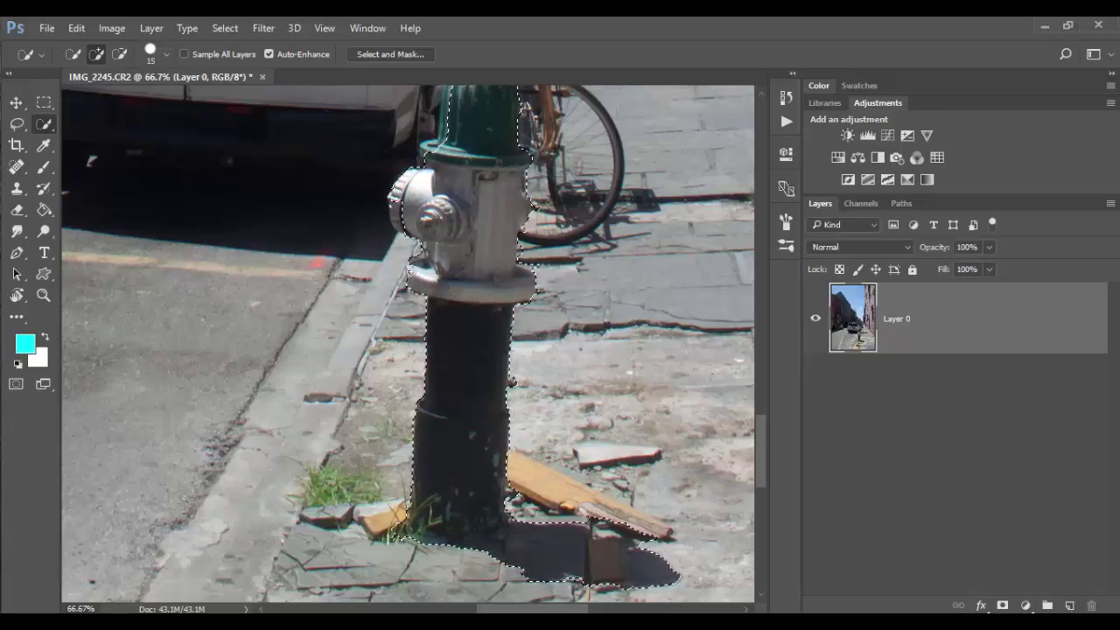
pyautogui.press('alt')
pyautogui.keyDown('alt'); pyautogui.click(393, 290); pyautogui.keyUp('alt')
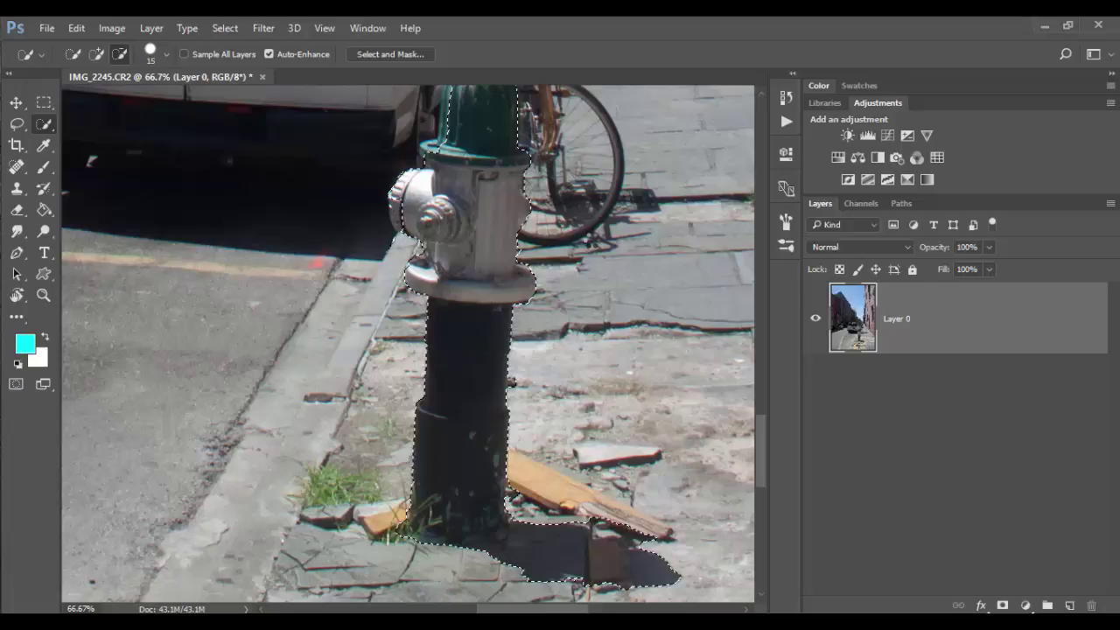
pyautogui.scroll(4, 586, 245)
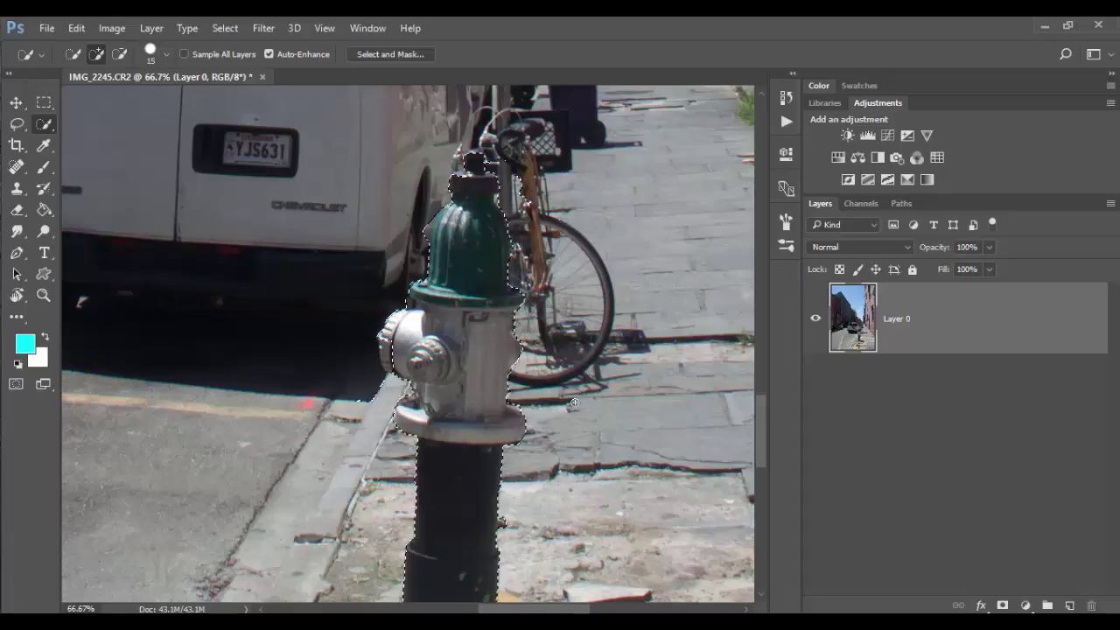
# - Display the hydrant selection as a red Quick Mask, checking the Channels panel before returning to Layers
pyautogui.press('q')
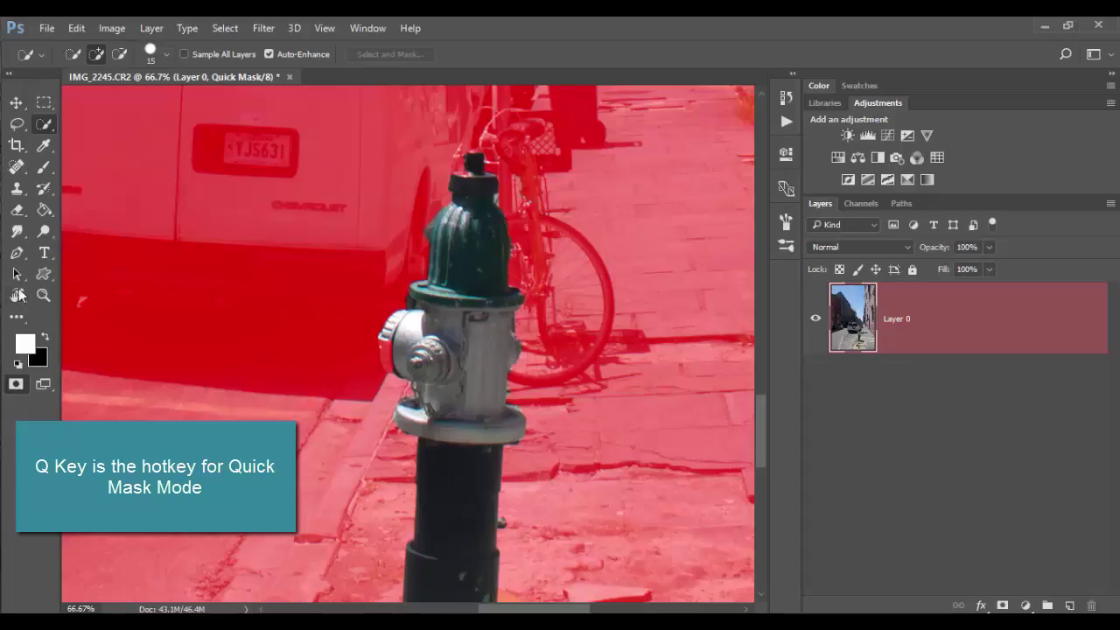
pyautogui.click(14, 385)
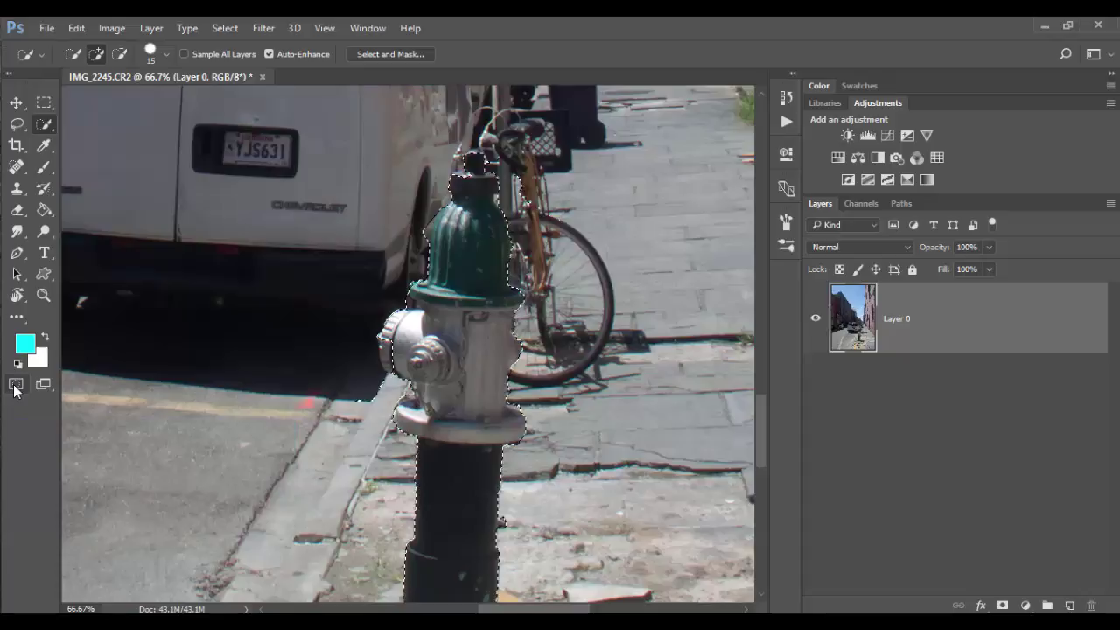
pyautogui.click(14, 385)
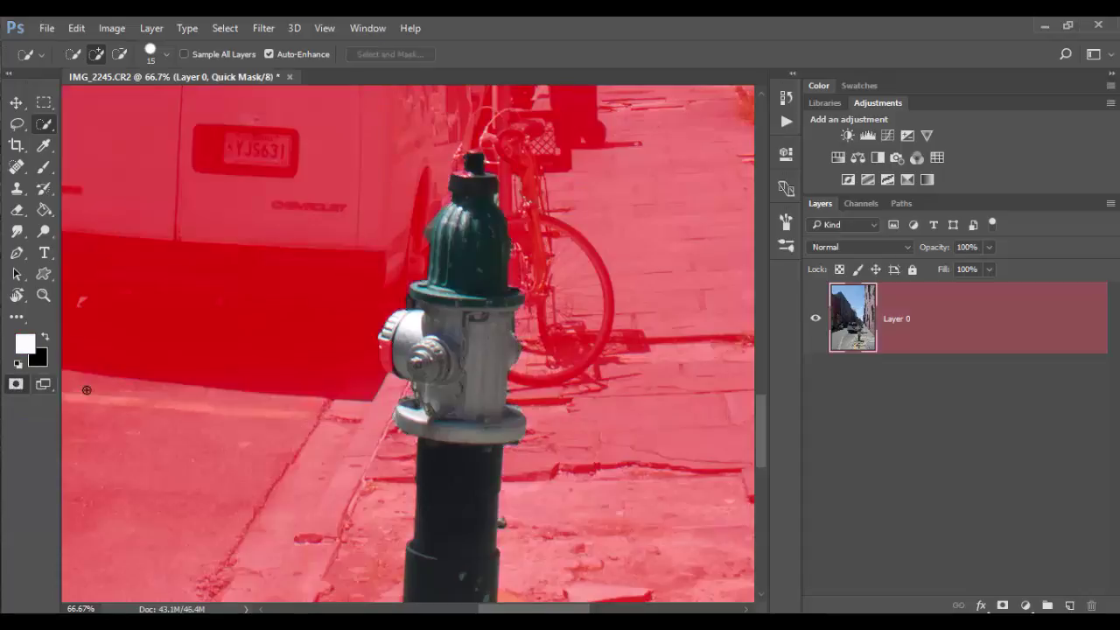
pyautogui.click(862, 203)
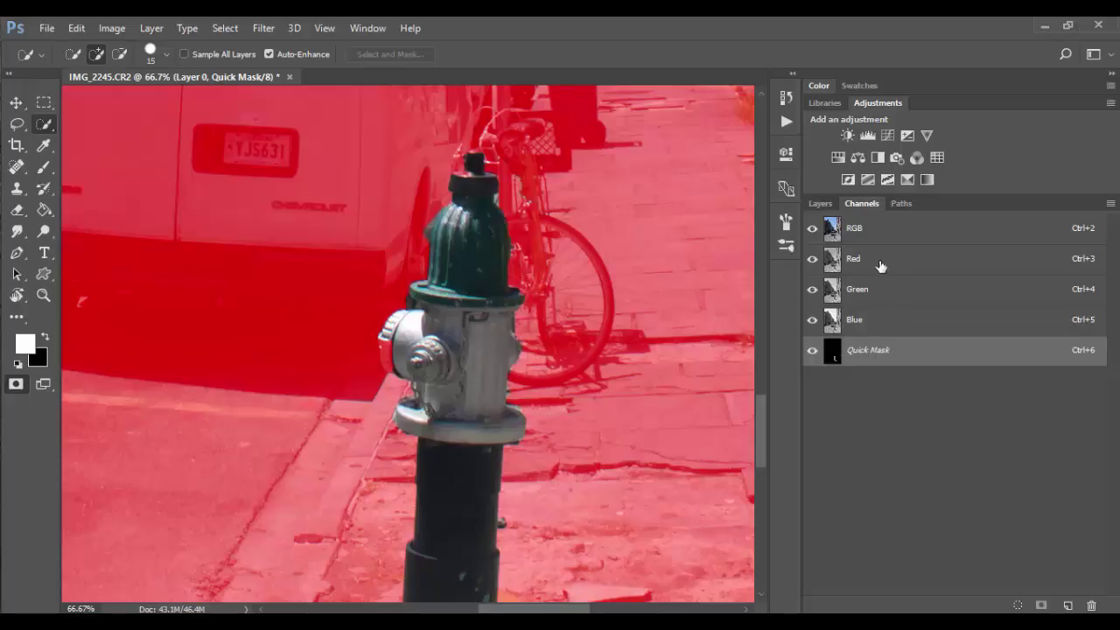
pyautogui.click(875, 231)
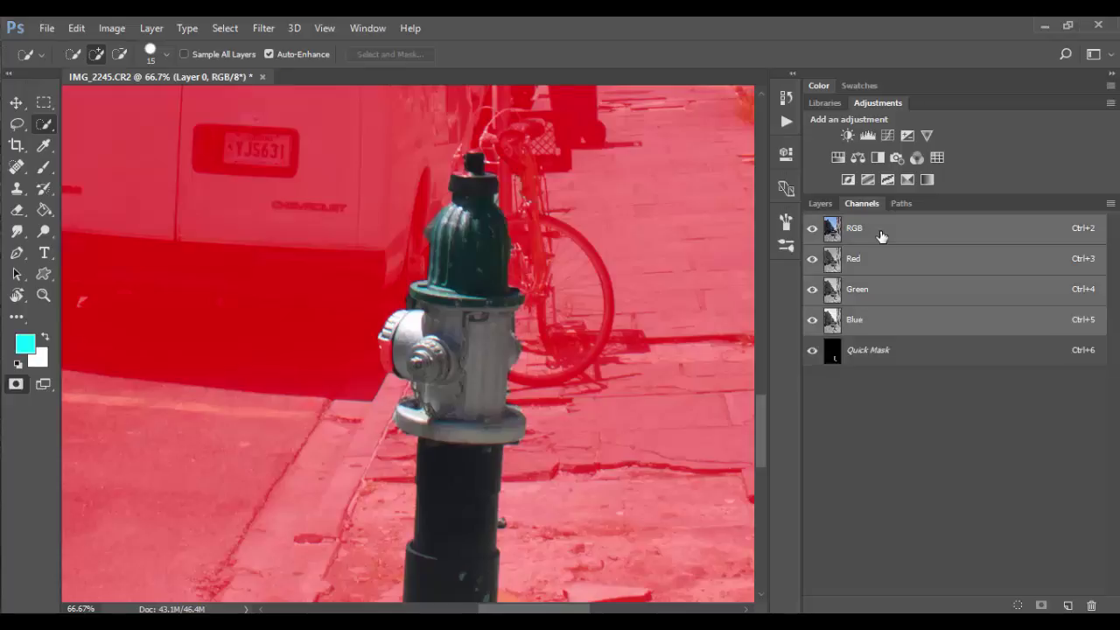
pyautogui.click(821, 203)
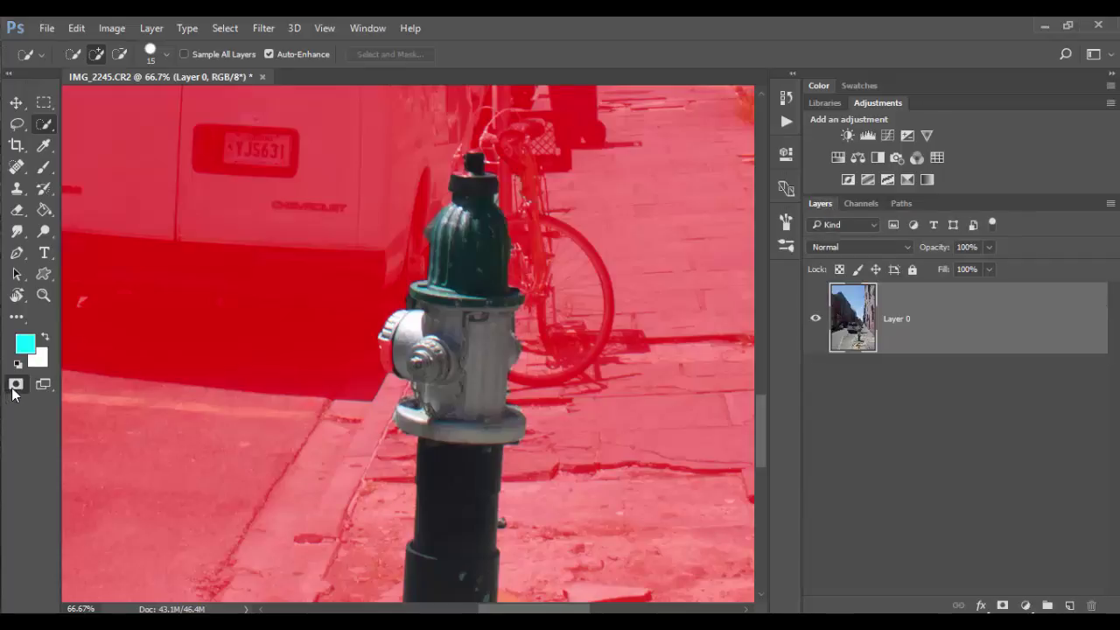
pyautogui.click(14, 385)
pyautogui.click(867, 207)
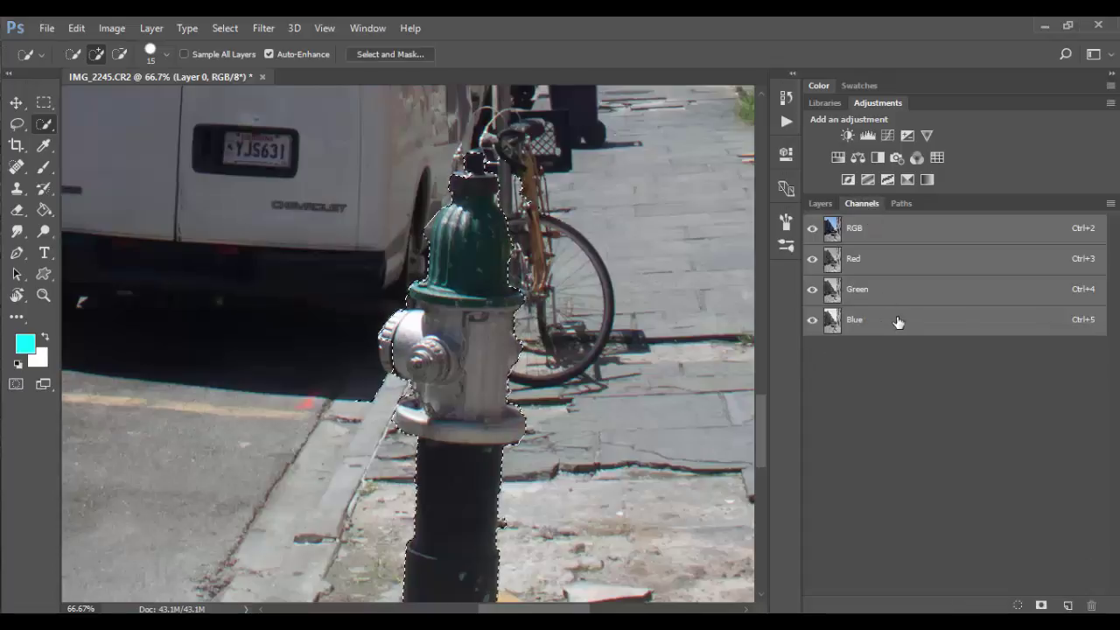
pyautogui.click(822, 203)
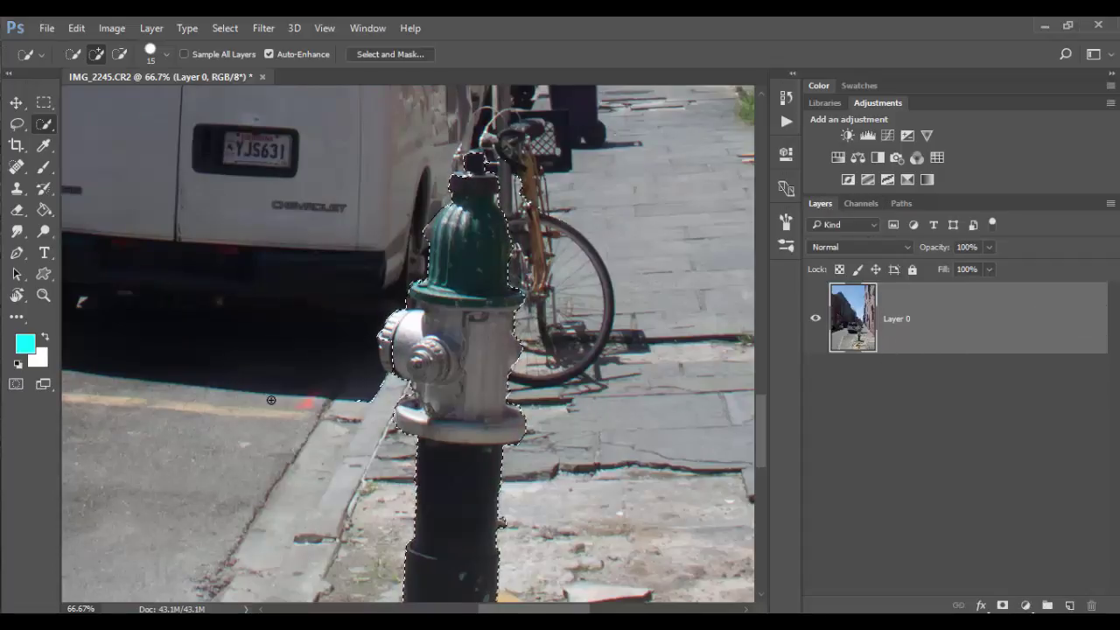
pyautogui.press('q')
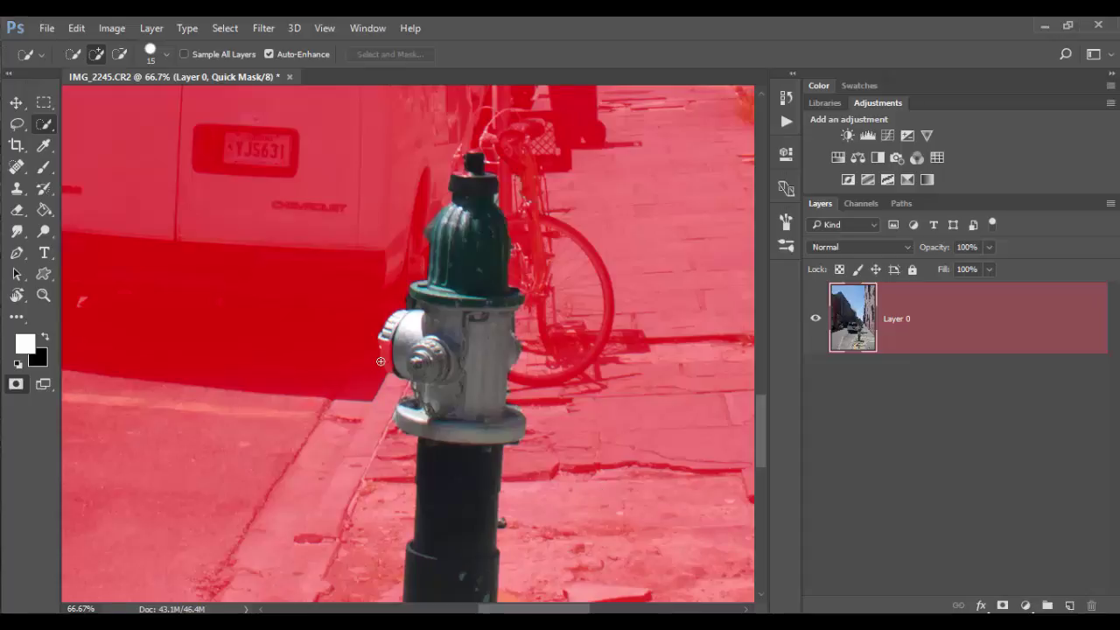
# - Set a 23 px hard brush and reset the colours to default black and white
pyautogui.press('b')
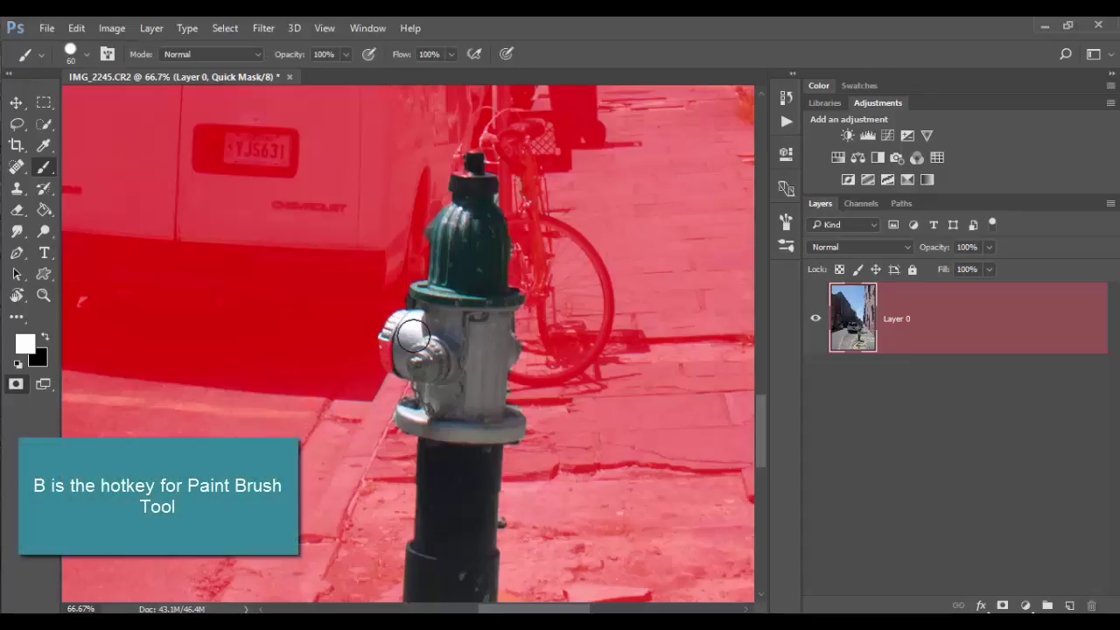
pyautogui.rightClick(418, 329)
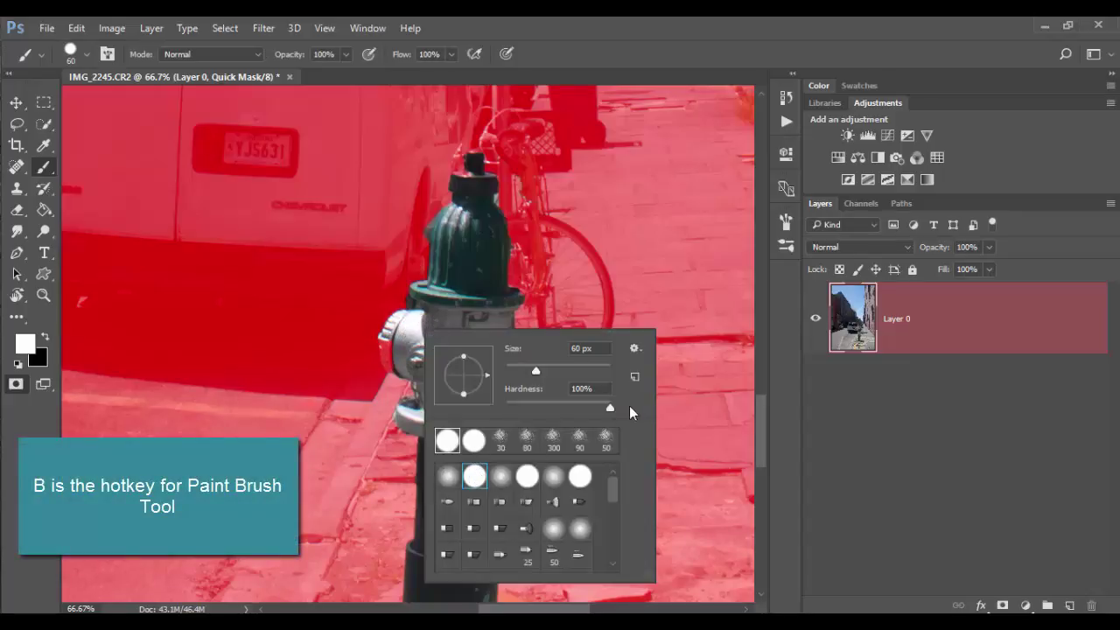
pyautogui.moveTo(537, 372); pyautogui.dragTo(517, 370)
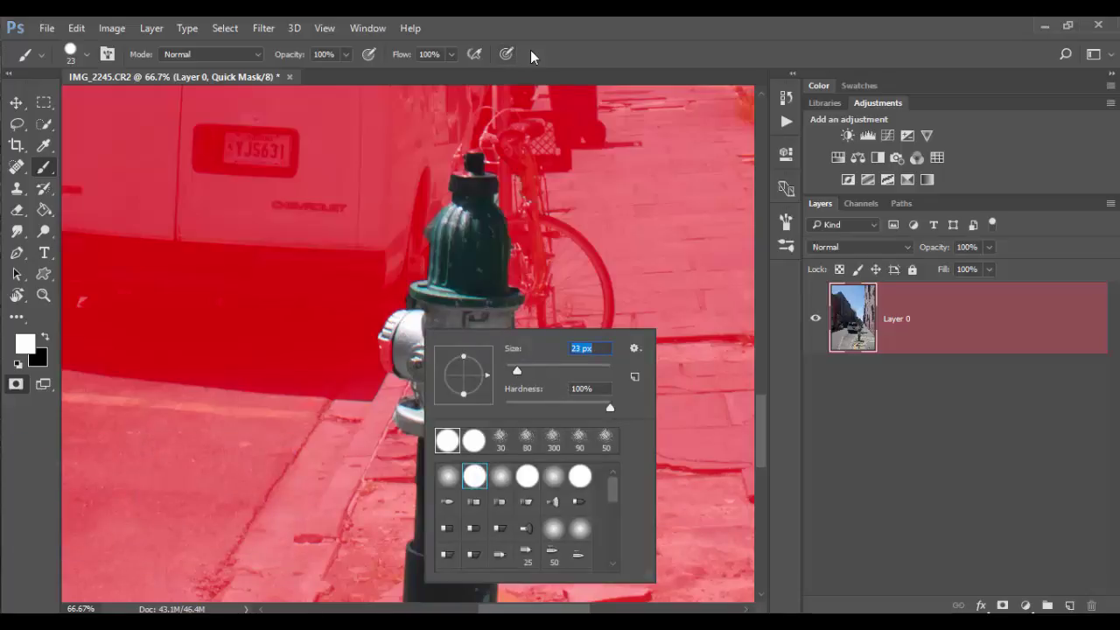
pyautogui.press('Return')
pyautogui.press('d')
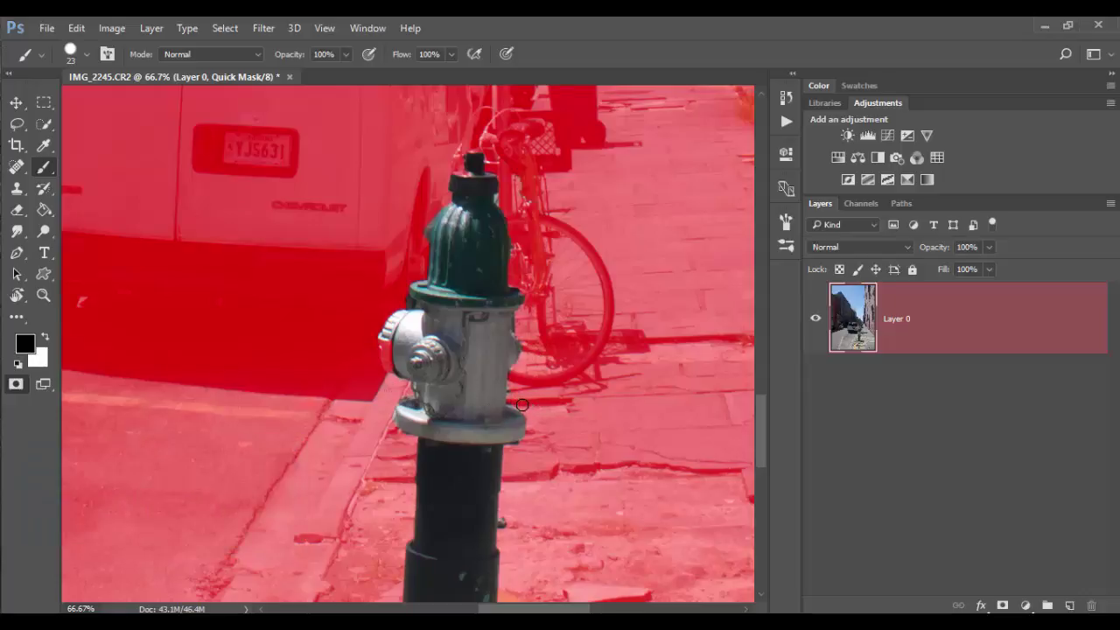
# - Zoom in close on the hydrant and set an 8 px brush painting black
pyautogui.press('x')
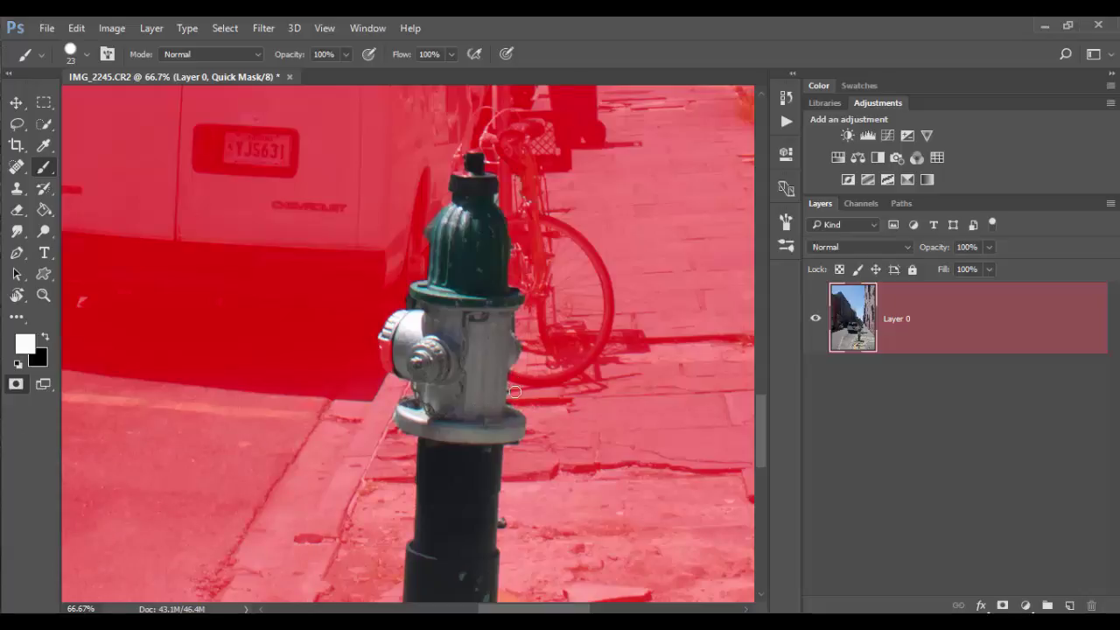
pyautogui.press('z')
pyautogui.moveTo(538, 413)
pyautogui.mouseDown()
pyautogui.moveTo(590, 445)
pyautogui.moveTo(565, 429)
pyautogui.mouseUp()
pyautogui.press('b')
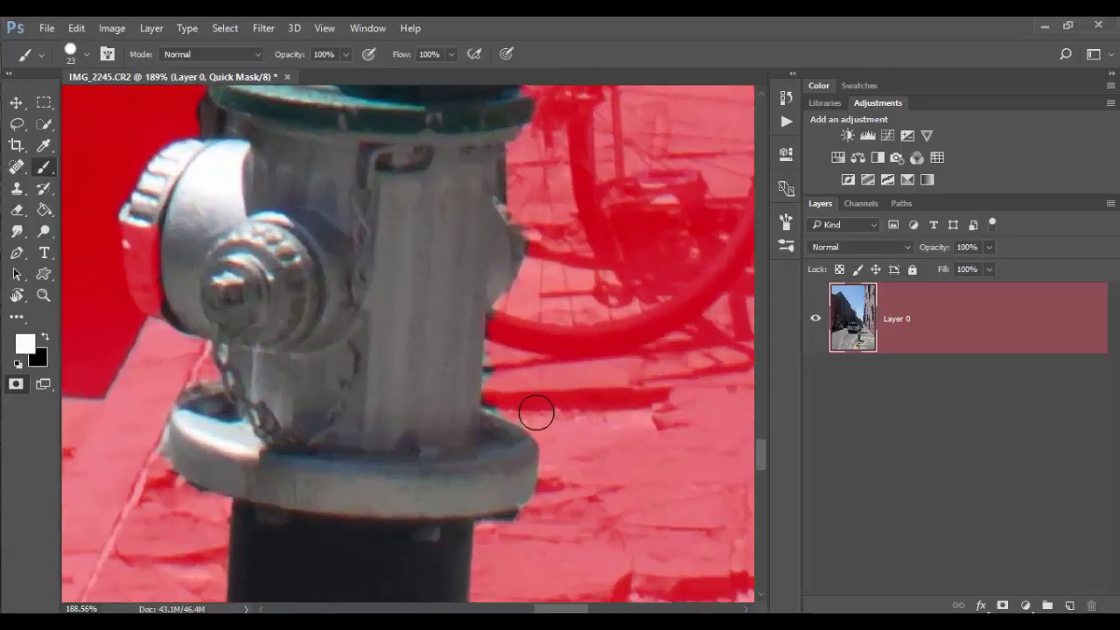
pyautogui.press('[')
pyautogui.press('[')
pyautogui.press('[')
pyautogui.press('[')
pyautogui.press('x')
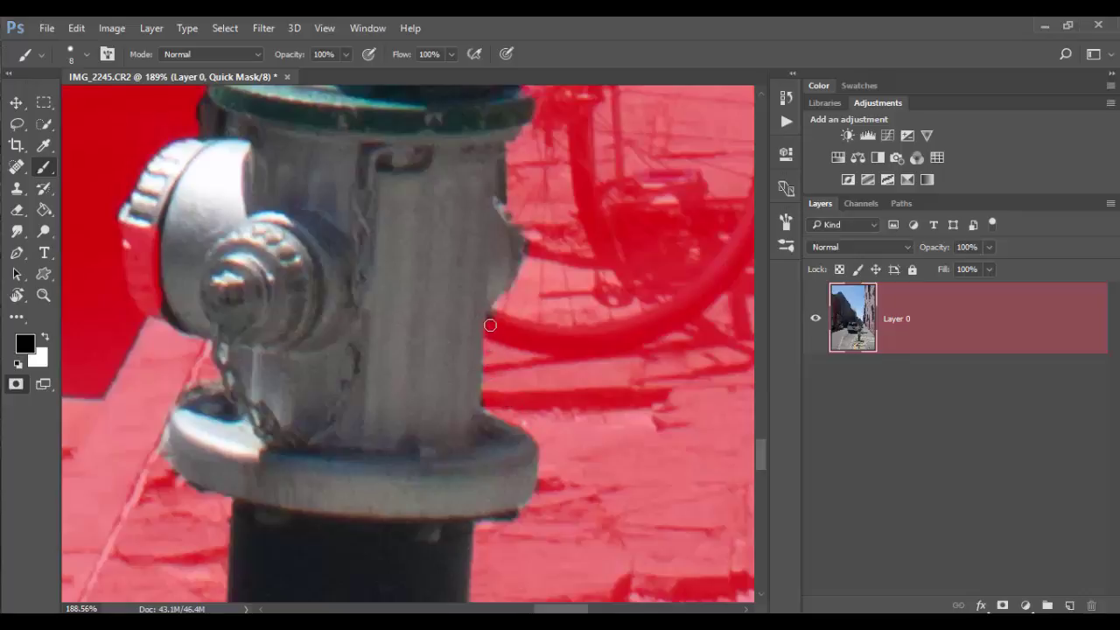
# - Paint the quick mask along the hydrant's right edge and preview it as a selection
pyautogui.moveTo(512, 325); pyautogui.dragTo(475, 417)
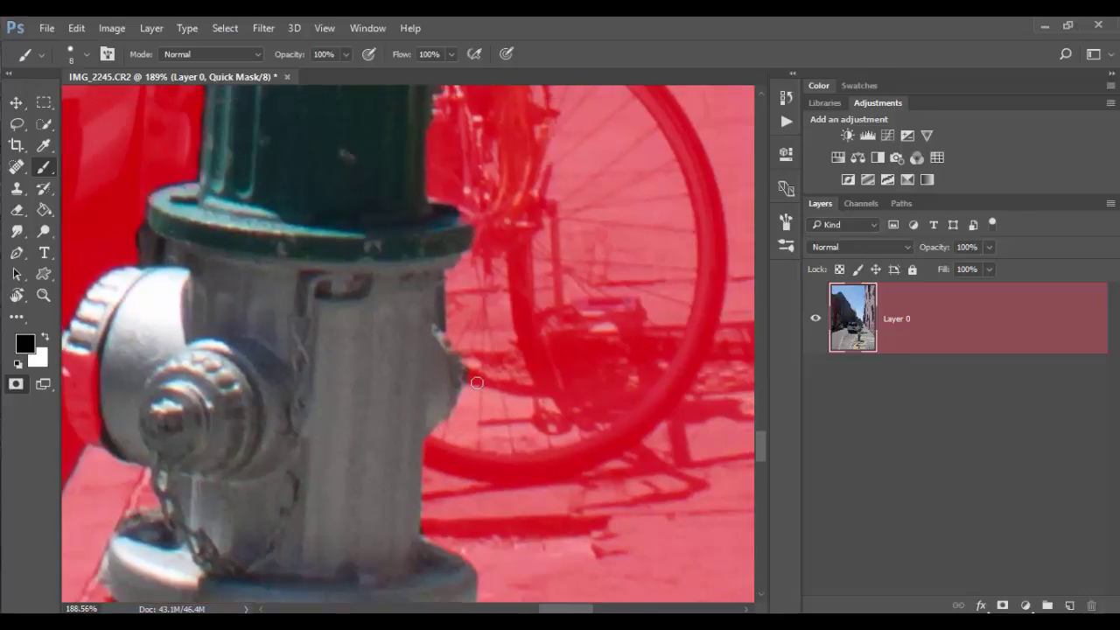
pyautogui.moveTo(475, 352)
pyautogui.mouseDown()
pyautogui.moveTo(444, 324)
pyautogui.moveTo(446, 284)
pyautogui.mouseUp()
pyautogui.press('q')
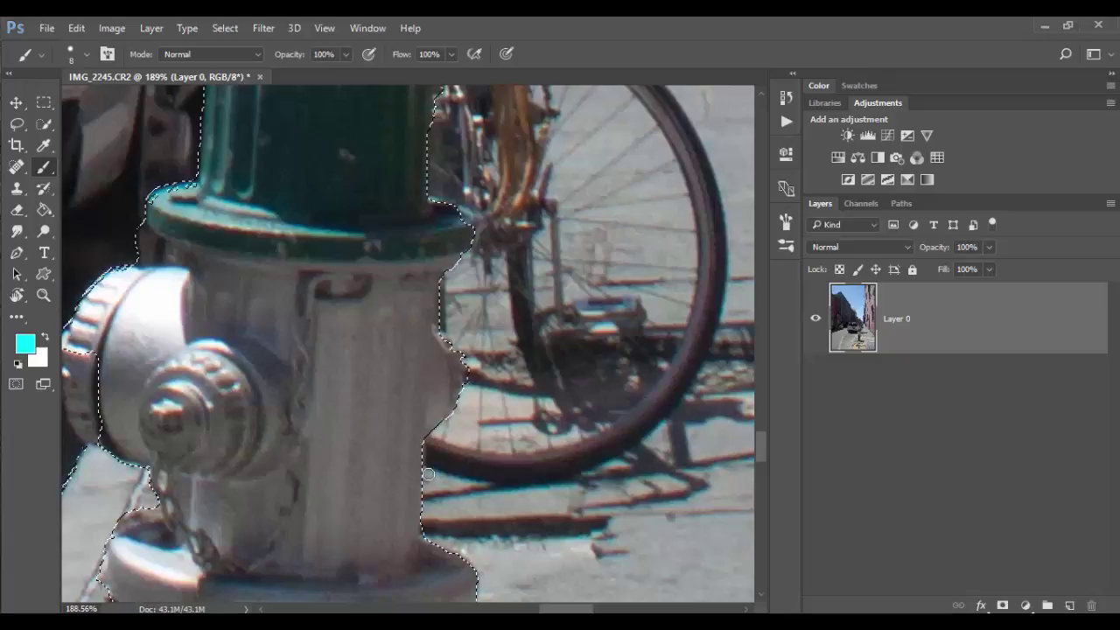
pyautogui.press('q')
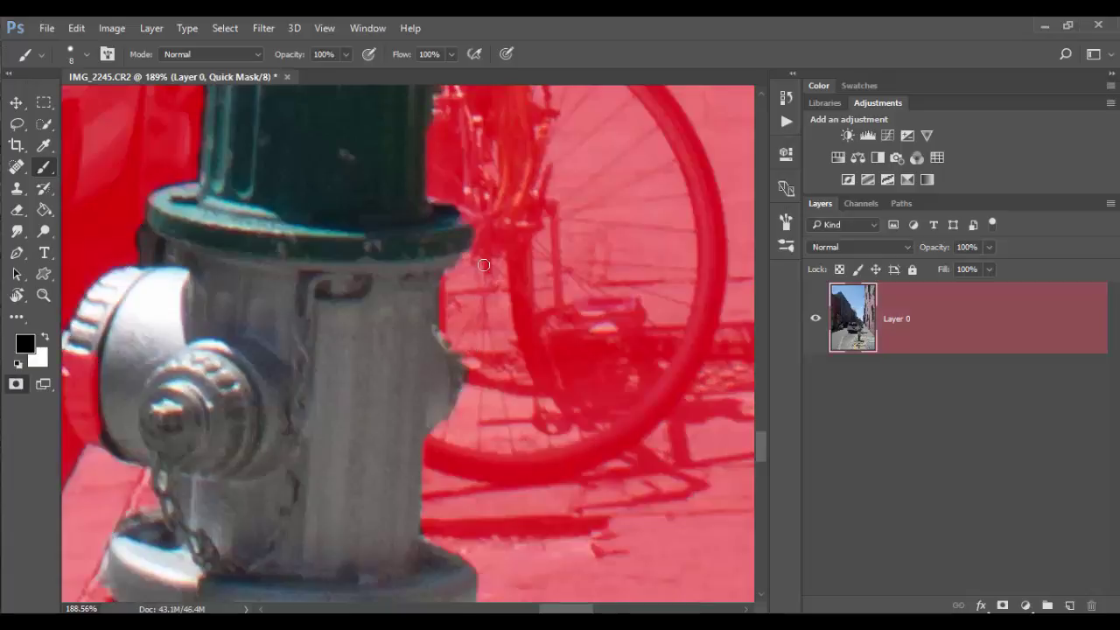
# - Touch up the mask around the hydrant's cap and side nozzle, swapping between black and white
pyautogui.moveTo(486, 268)
pyautogui.mouseDown()
pyautogui.moveTo(540, 382)
pyautogui.moveTo(550, 489)
pyautogui.moveTo(540, 494)
pyautogui.mouseUp()
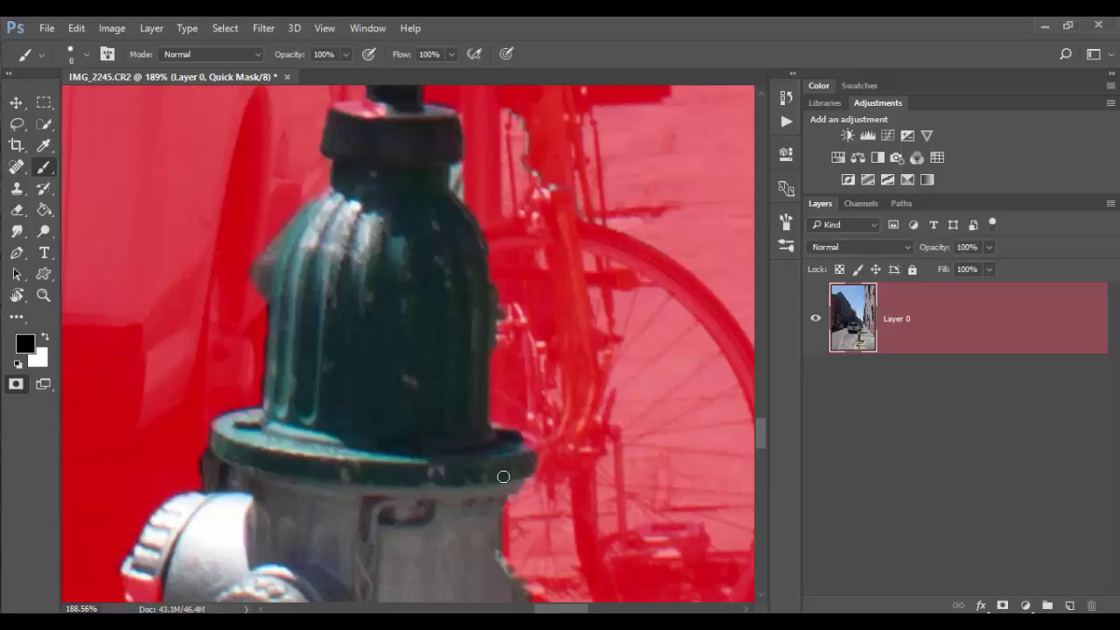
pyautogui.press('x')
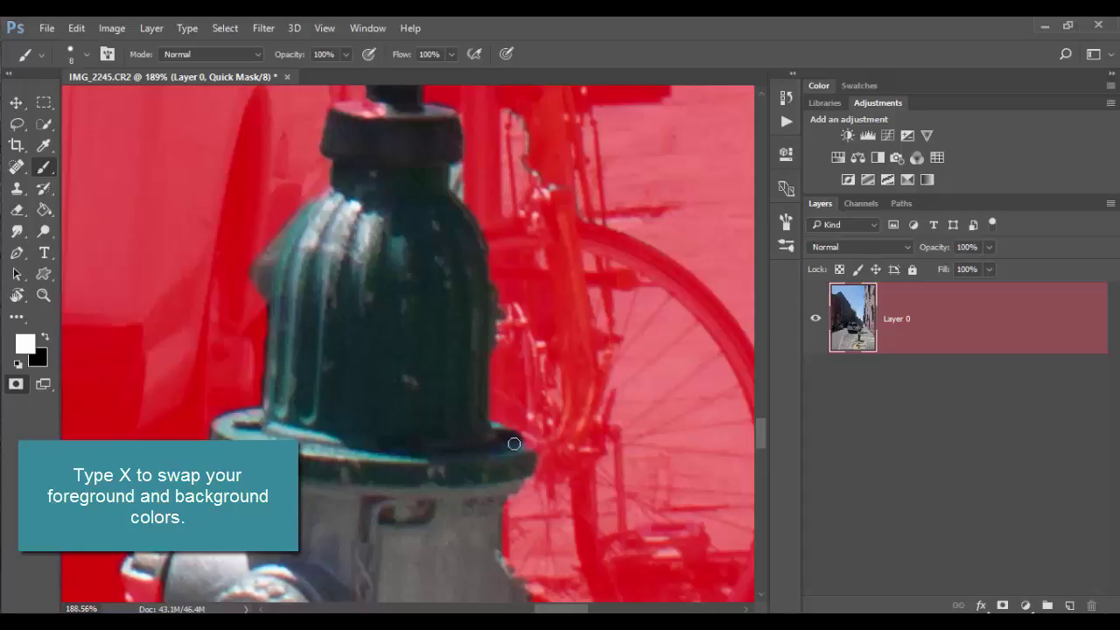
pyautogui.press('x')
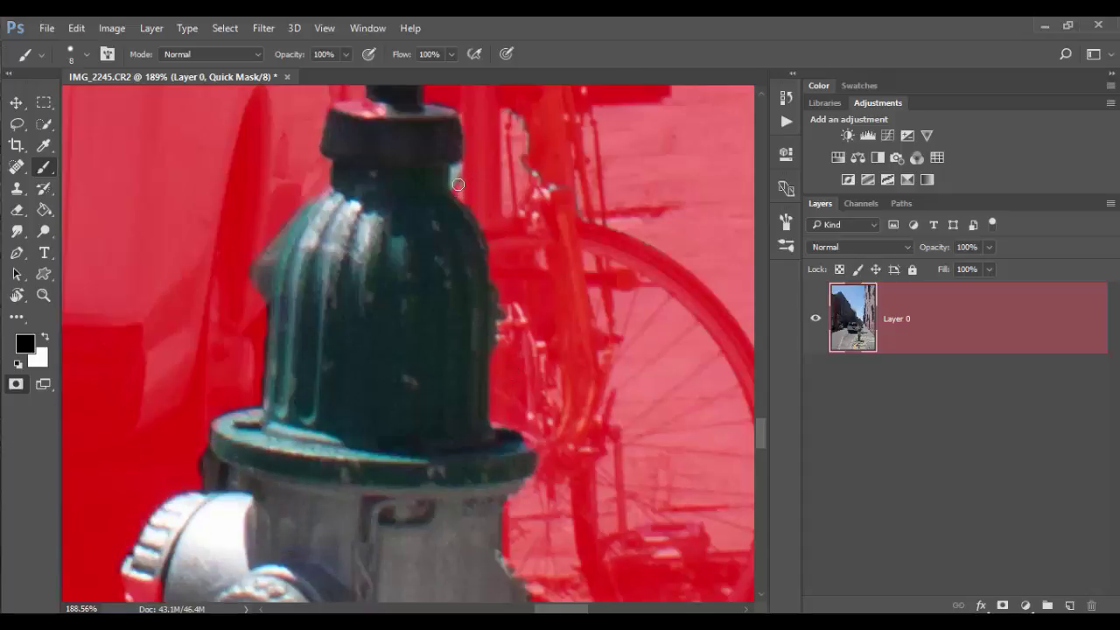
pyautogui.moveTo(489, 145); pyautogui.dragTo(506, 320)
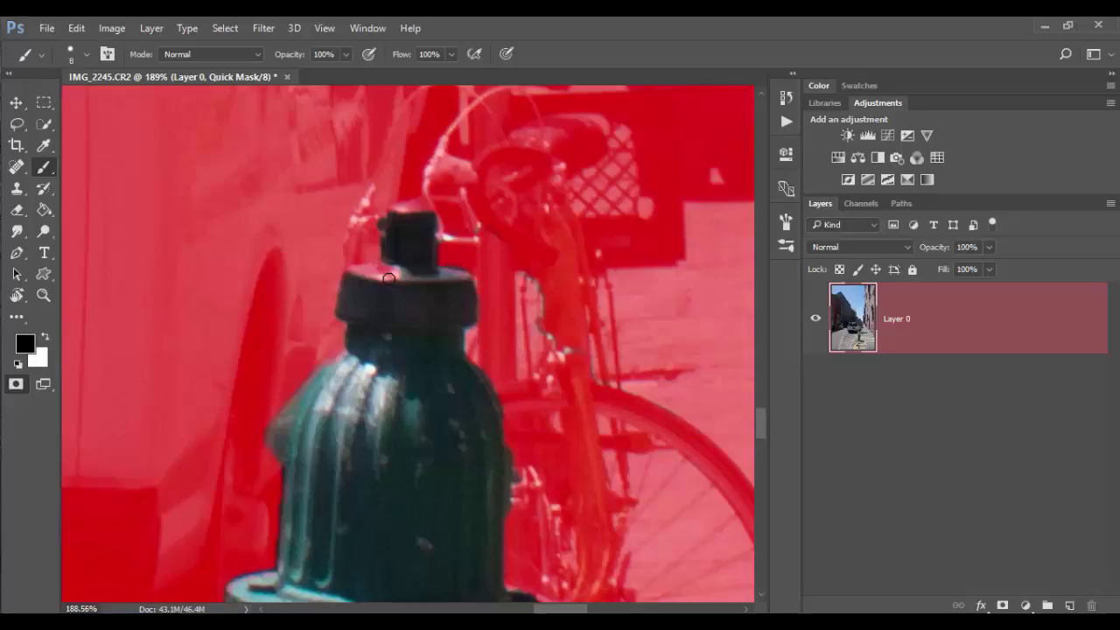
pyautogui.press('x')
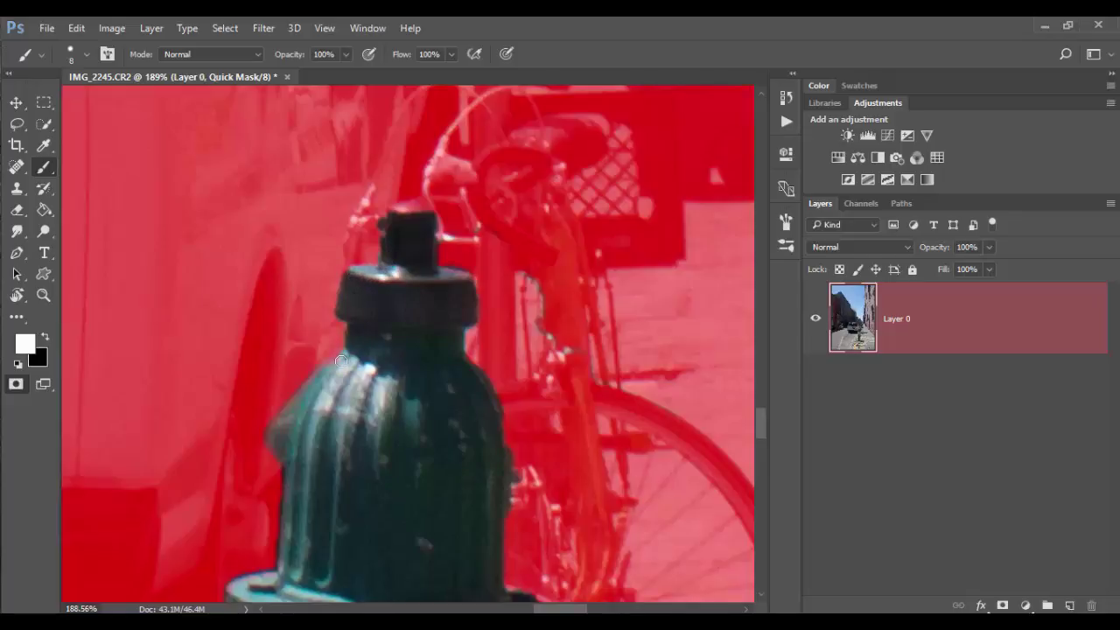
pyautogui.moveTo(307, 394); pyautogui.dragTo(364, 298)
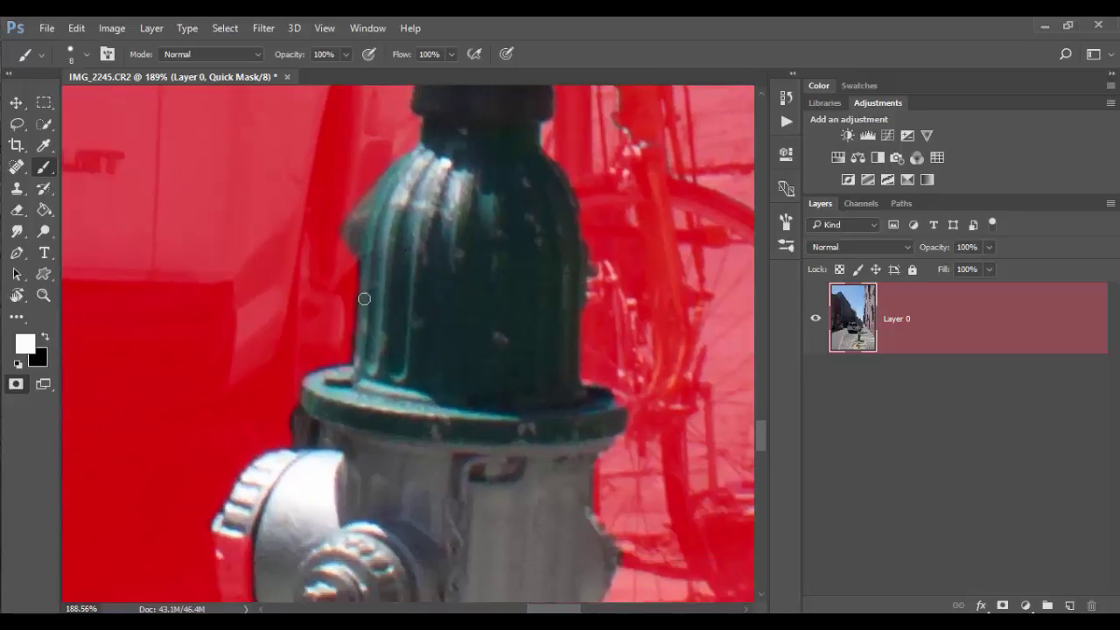
pyautogui.scroll(-3, 442, 313)
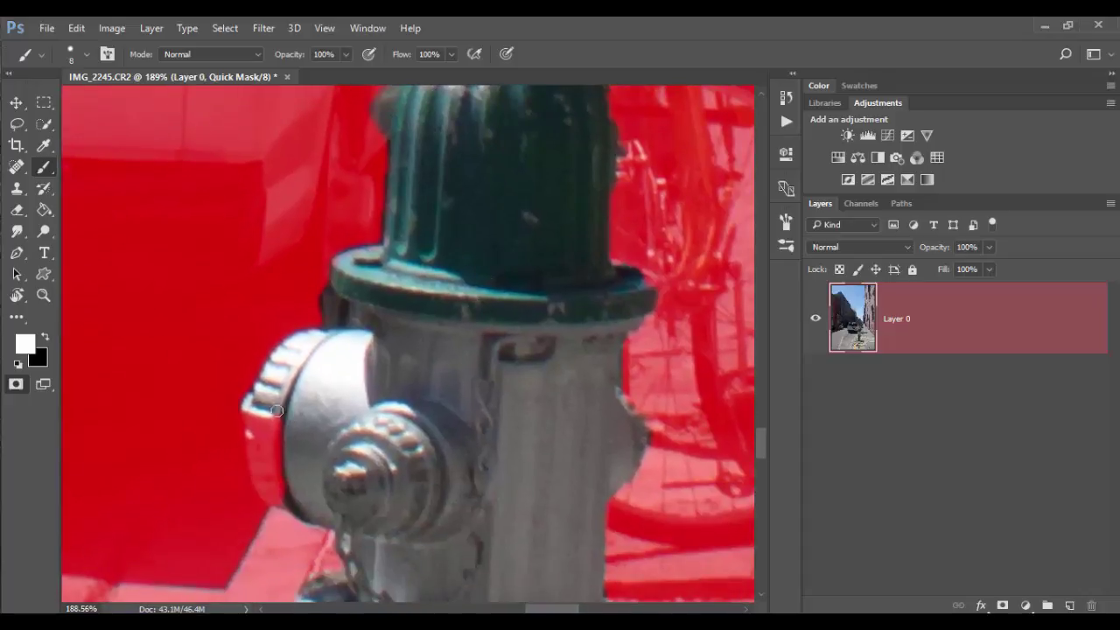
pyautogui.moveTo(276, 408)
pyautogui.mouseDown()
pyautogui.moveTo(269, 445)
pyautogui.moveTo(253, 414)
pyautogui.moveTo(257, 474)
pyautogui.moveTo(293, 506)
pyautogui.moveTo(263, 452)
pyautogui.moveTo(282, 490)
pyautogui.moveTo(268, 478)
pyautogui.moveTo(264, 457)
pyautogui.moveTo(293, 484)
pyautogui.moveTo(277, 408)
pyautogui.mouseUp()
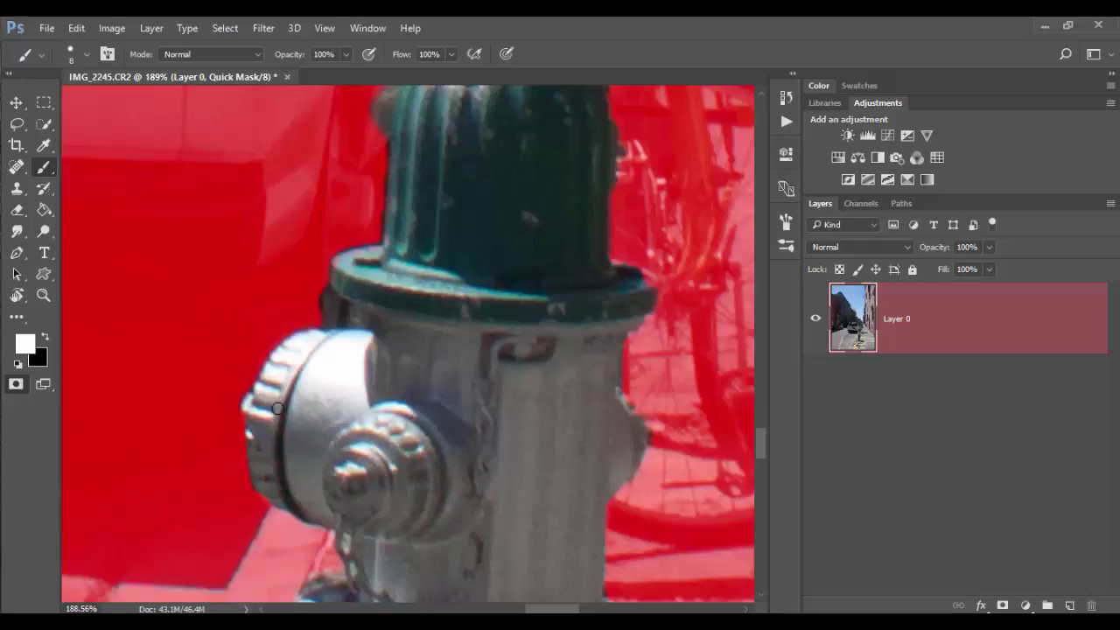
pyautogui.scroll(-5, 254, 496)
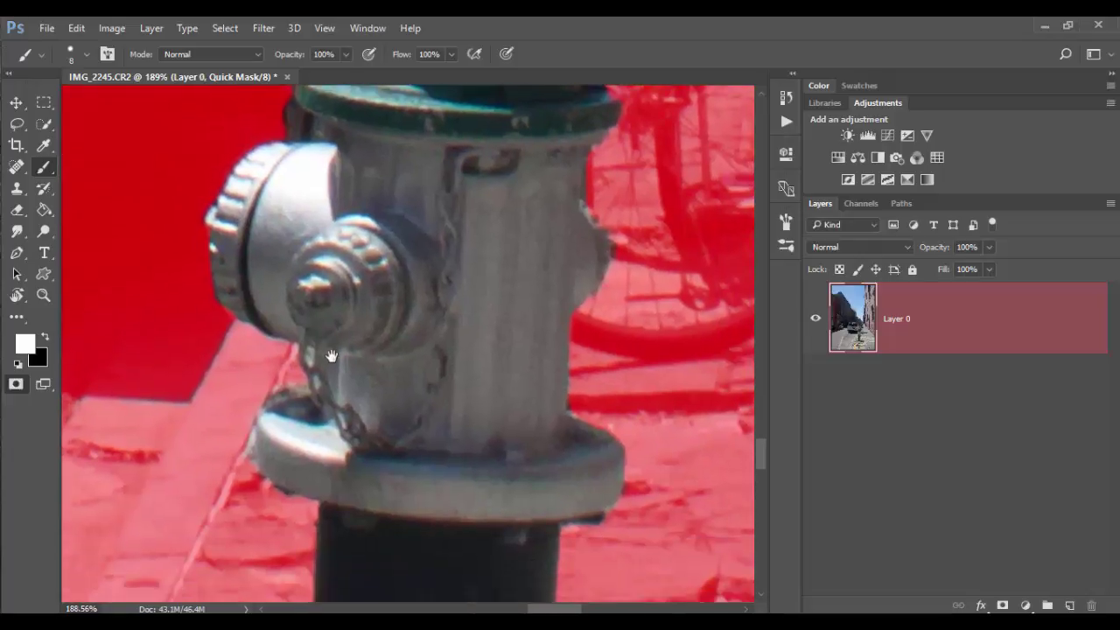
pyautogui.press('x')
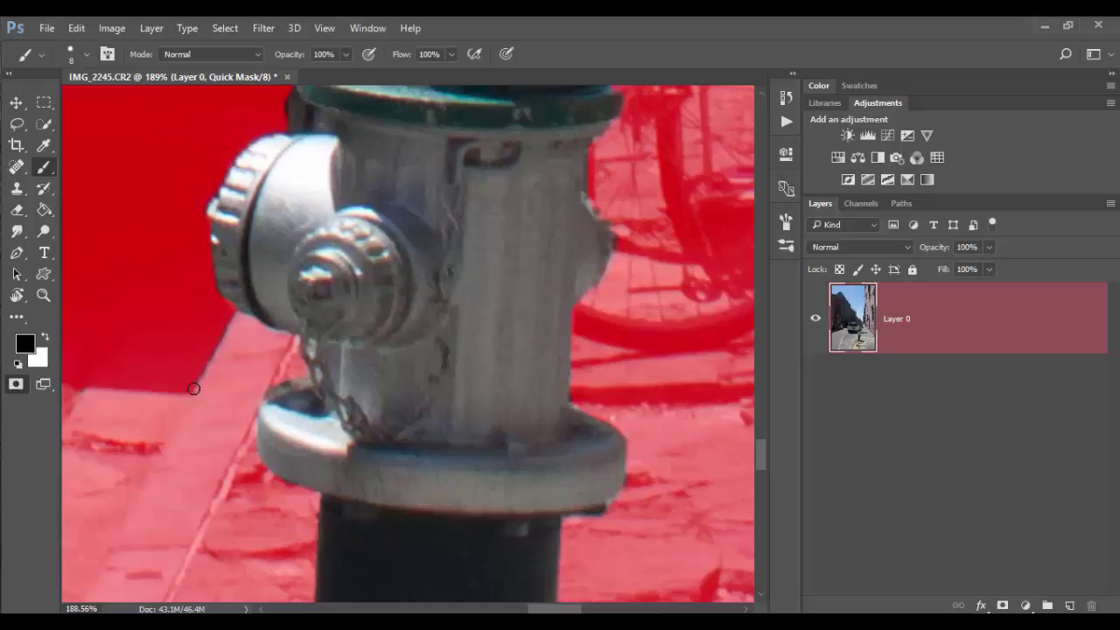
pyautogui.moveTo(195, 392); pyautogui.dragTo(415, 384)
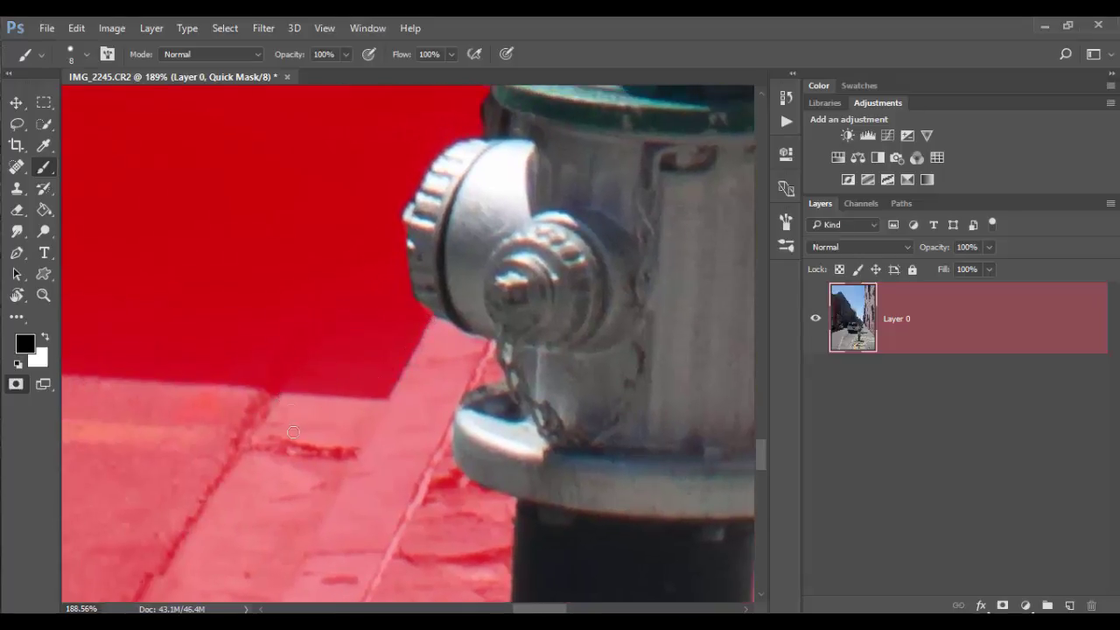
# - Mask the small object and dark gaps beside the pole base along the plank, then zoom out to ~60%
pyautogui.moveTo(462, 574); pyautogui.dragTo(321, 335)
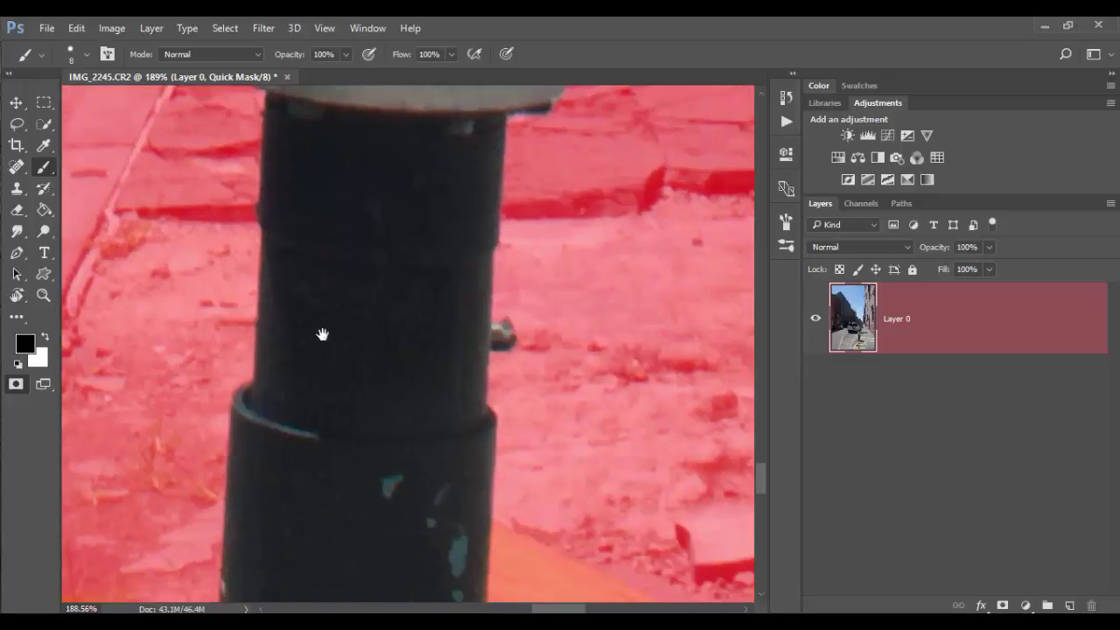
pyautogui.moveTo(528, 213); pyautogui.dragTo(529, 243)
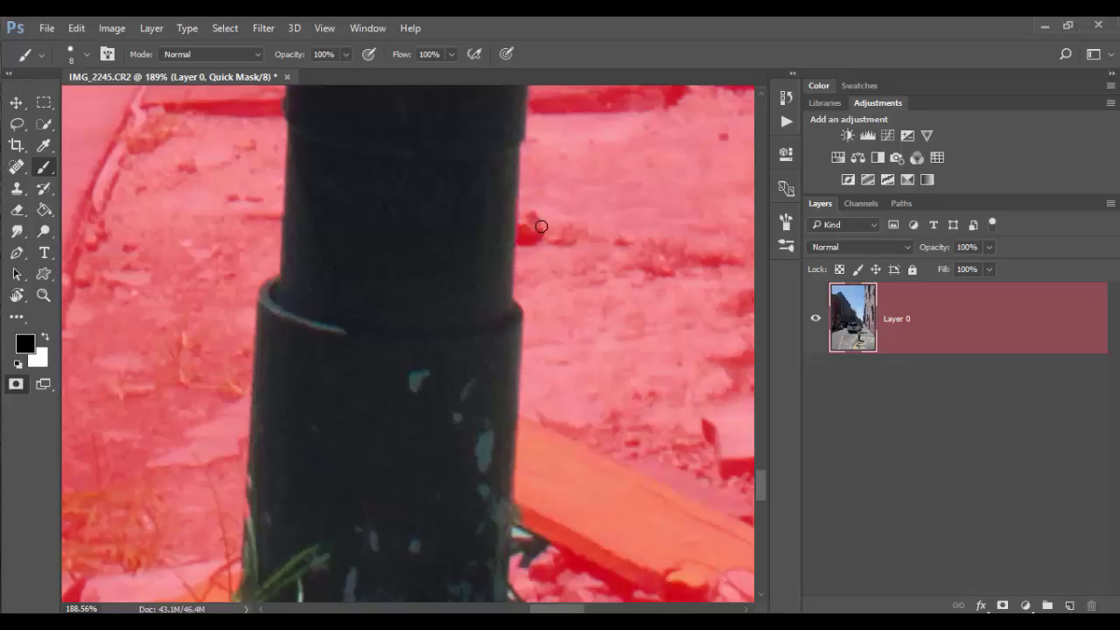
pyautogui.moveTo(593, 395); pyautogui.dragTo(566, 202)
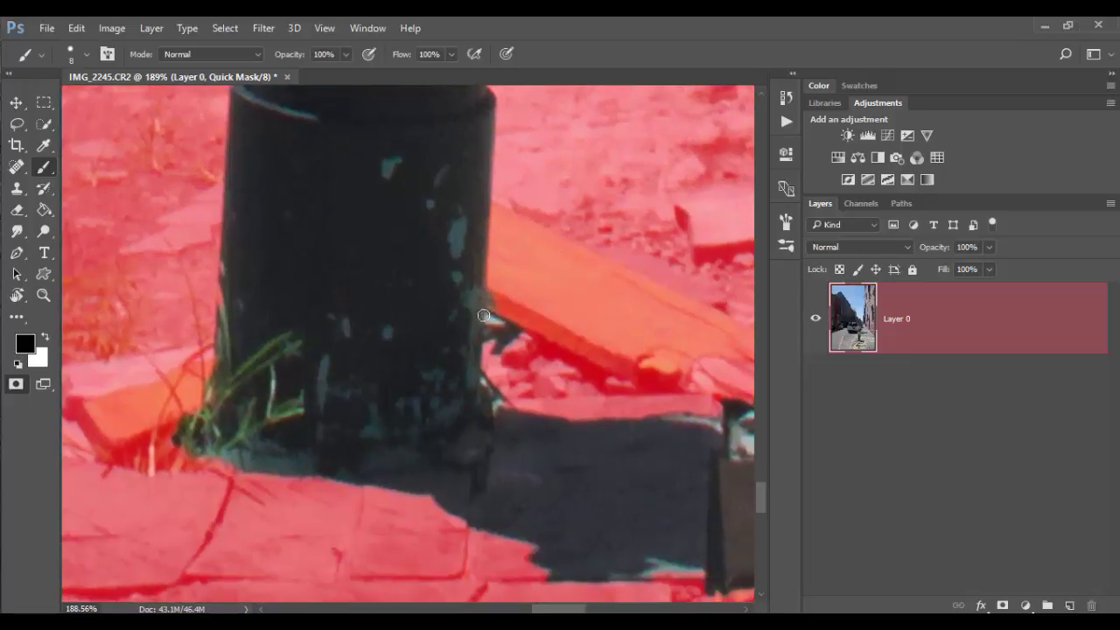
pyautogui.moveTo(493, 292)
pyautogui.mouseDown()
pyautogui.moveTo(484, 359)
pyautogui.moveTo(492, 312)
pyautogui.moveTo(504, 347)
pyautogui.moveTo(496, 310)
pyautogui.mouseUp()
pyautogui.moveTo(497, 351); pyautogui.dragTo(507, 341)
pyautogui.moveTo(575, 395); pyautogui.dragTo(390, 324)
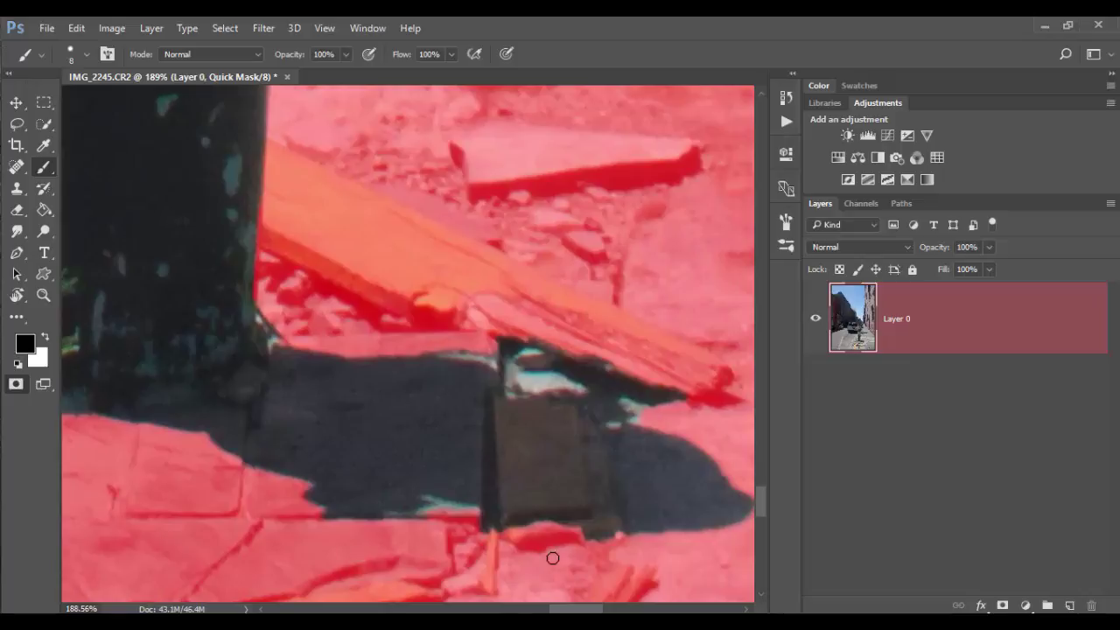
pyautogui.press('z')
pyautogui.moveTo(545, 283)
pyautogui.mouseDown()
pyautogui.moveTo(472, 286)
pyautogui.moveTo(465, 447)
pyautogui.moveTo(487, 575)
pyautogui.mouseUp()
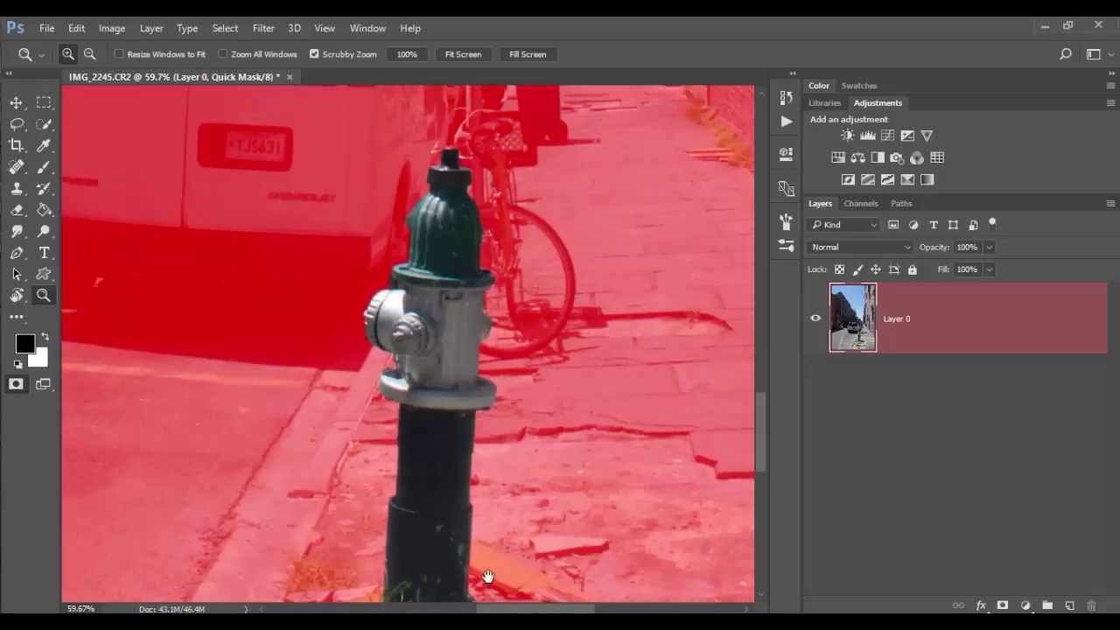
# - Mask the teal bulge left of the cap and the bicycle parts along its right edge with a 35 px brush
pyautogui.moveTo(422, 247); pyautogui.dragTo(422, 246)
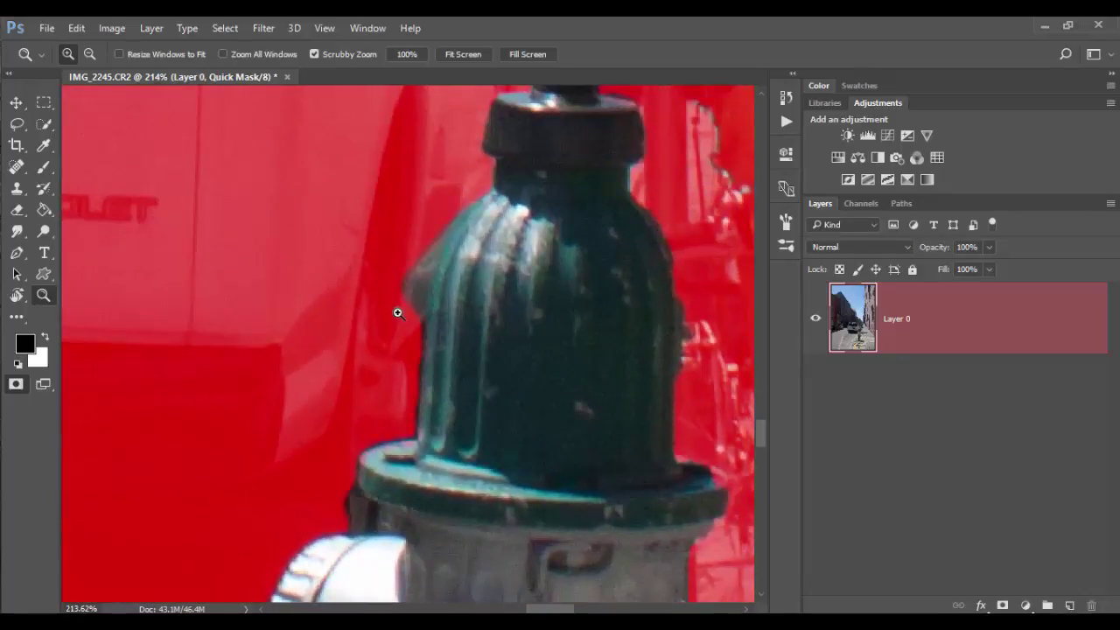
pyautogui.press('b')
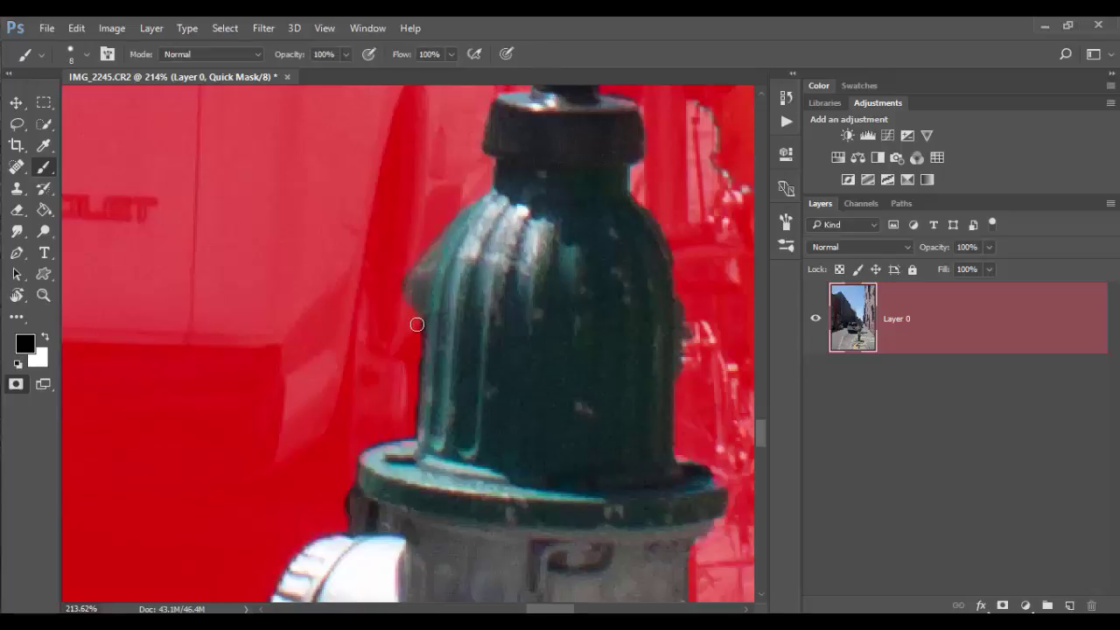
pyautogui.moveTo(428, 229); pyautogui.dragTo(419, 311)
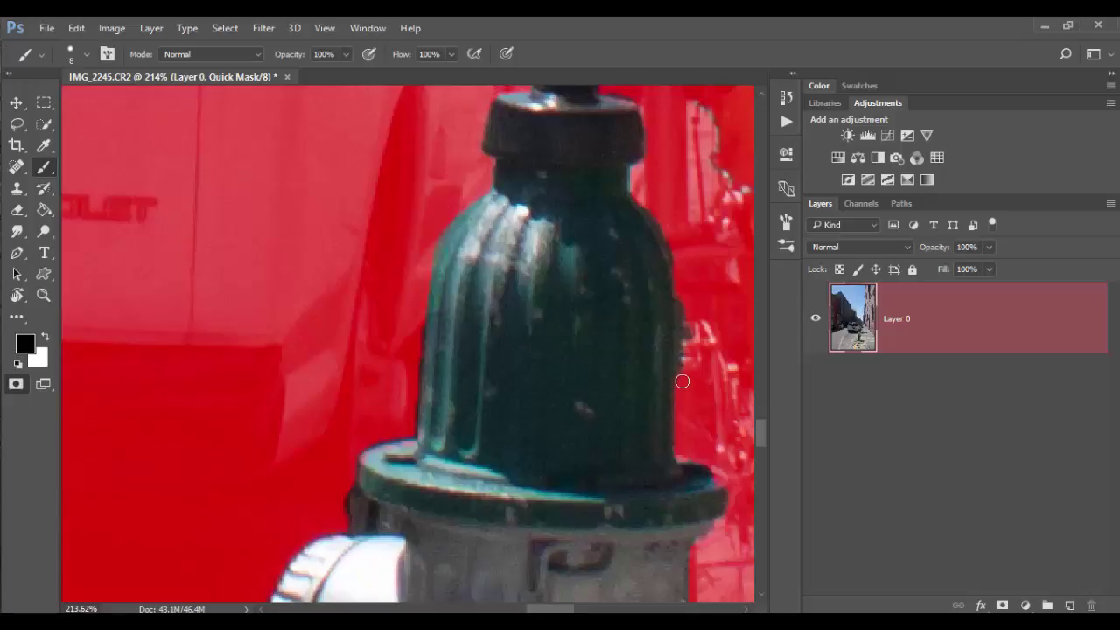
pyautogui.moveTo(682, 381); pyautogui.dragTo(677, 260)
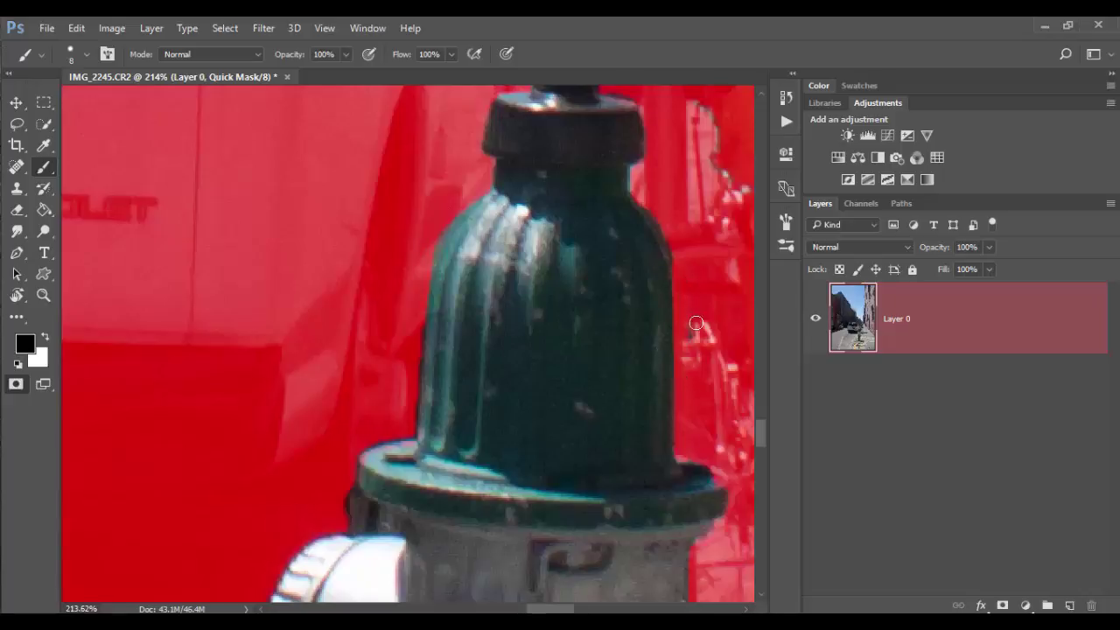
pyautogui.moveTo(697, 324)
pyautogui.mouseDown()
pyautogui.moveTo(641, 180)
pyautogui.moveTo(525, 277)
pyautogui.moveTo(475, 257)
pyautogui.moveTo(458, 229)
pyautogui.mouseUp()
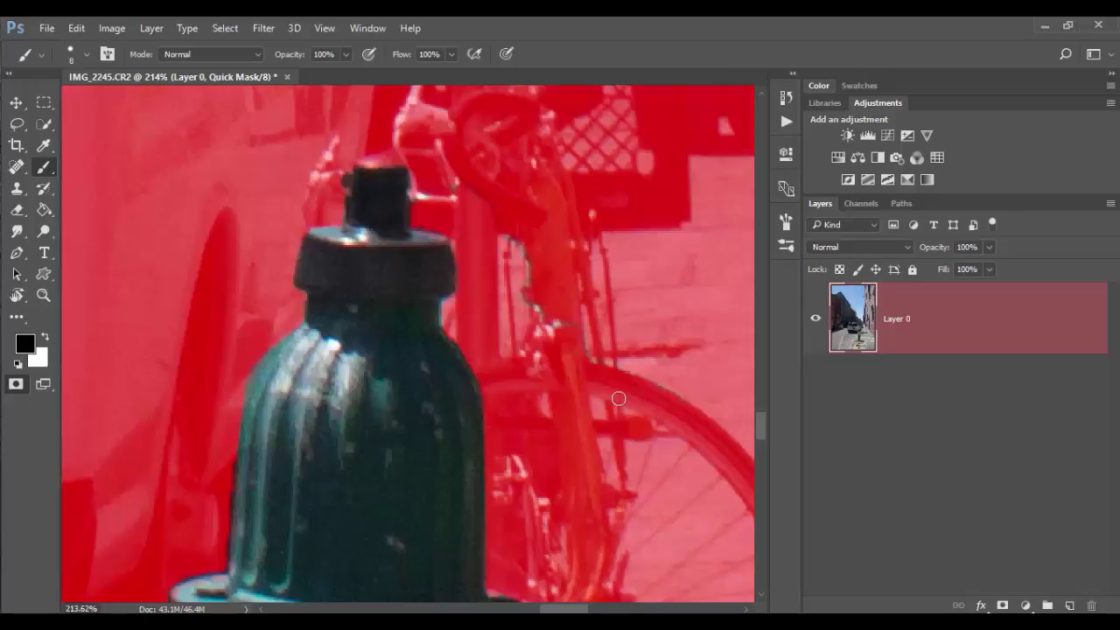
pyautogui.press(']')
pyautogui.press(']')
pyautogui.press(']')
pyautogui.press(']')
pyautogui.press(']')
pyautogui.press(']')
pyautogui.press(']')
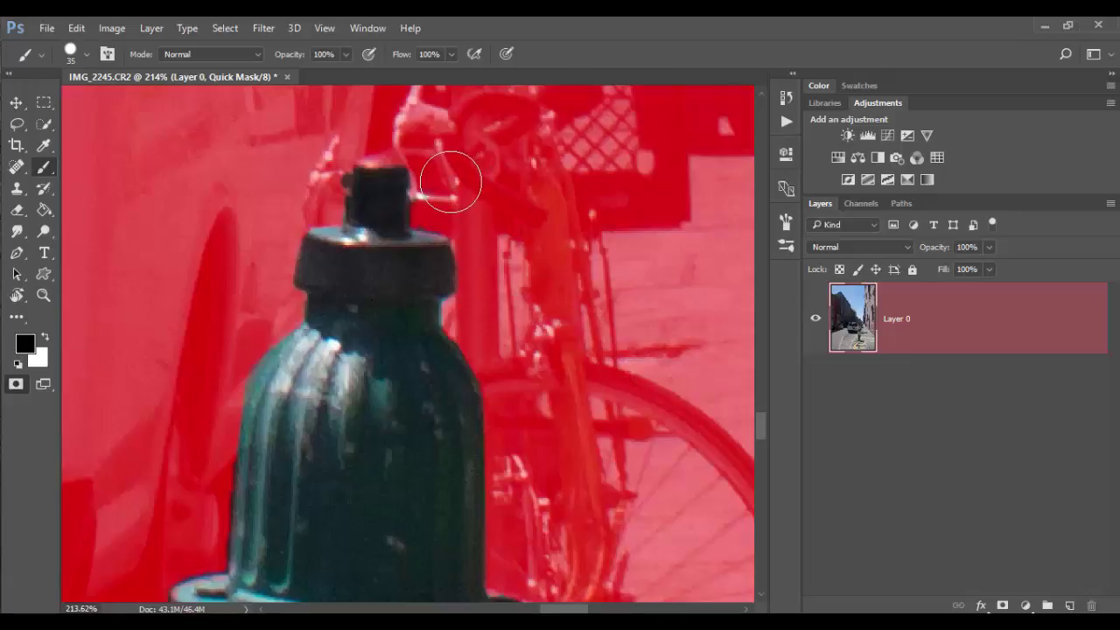
# - Zoom out and exit Quick Mask, leaving a selection around the hydrant, base and shadow
pyautogui.press('z')
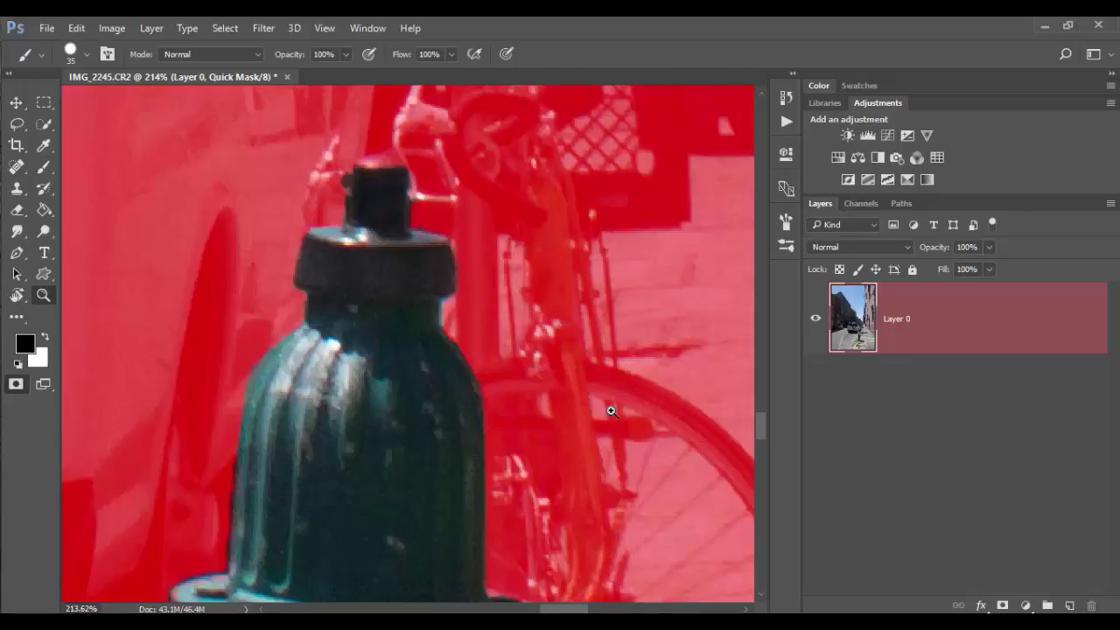
pyautogui.scroll(-5, 607, 408)
pyautogui.scroll(-5, 604, 437)
pyautogui.hscroll(3, 604, 437)
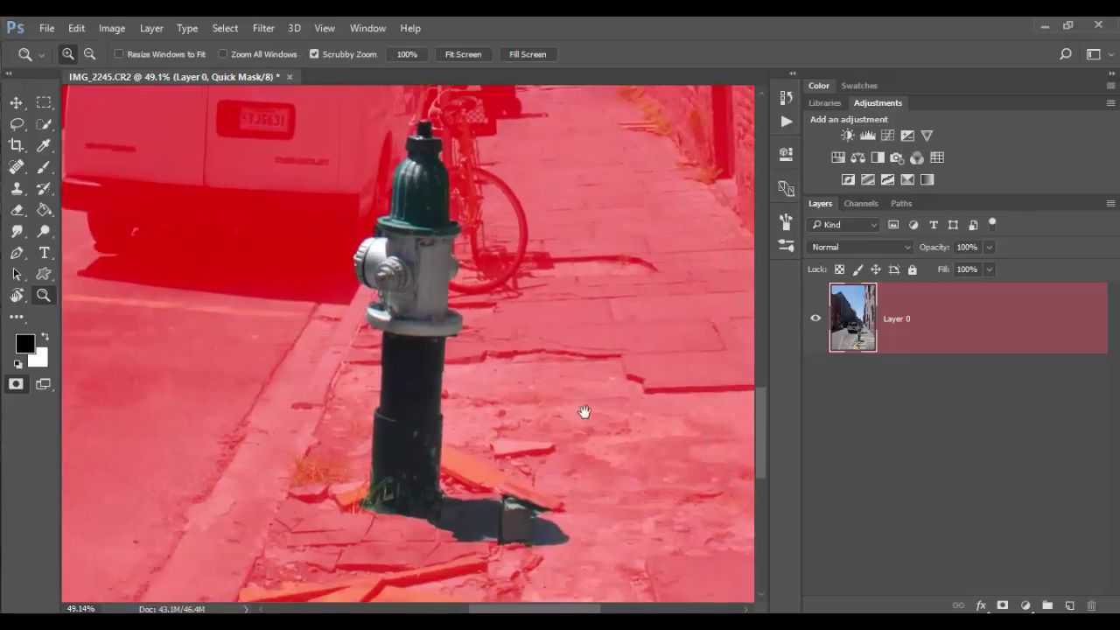
pyautogui.scroll(-3, 575, 378)
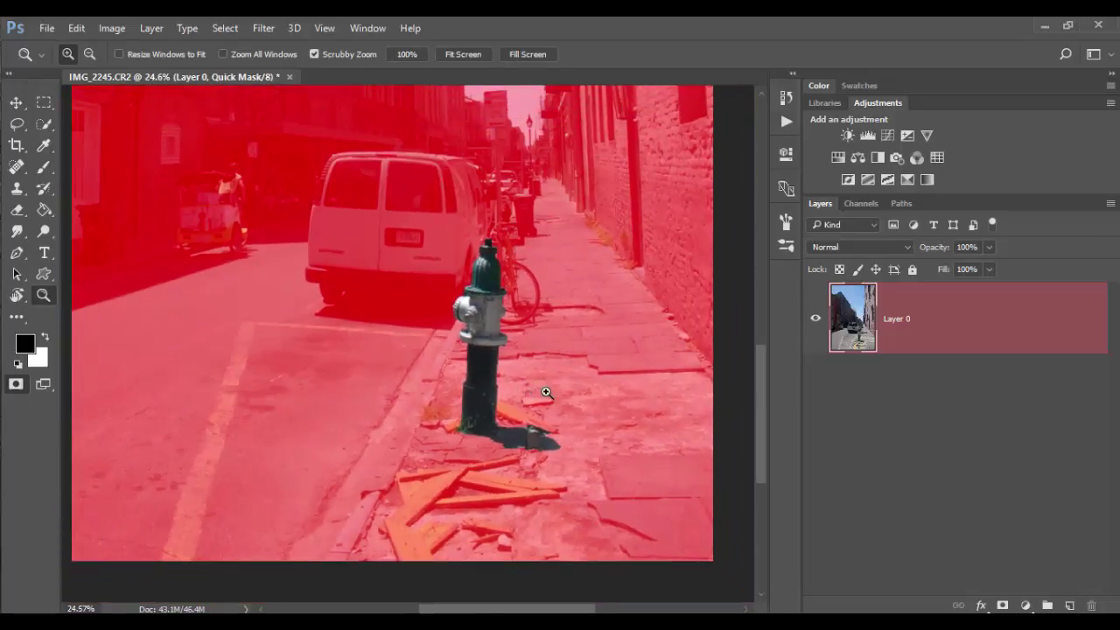
pyautogui.press('q')
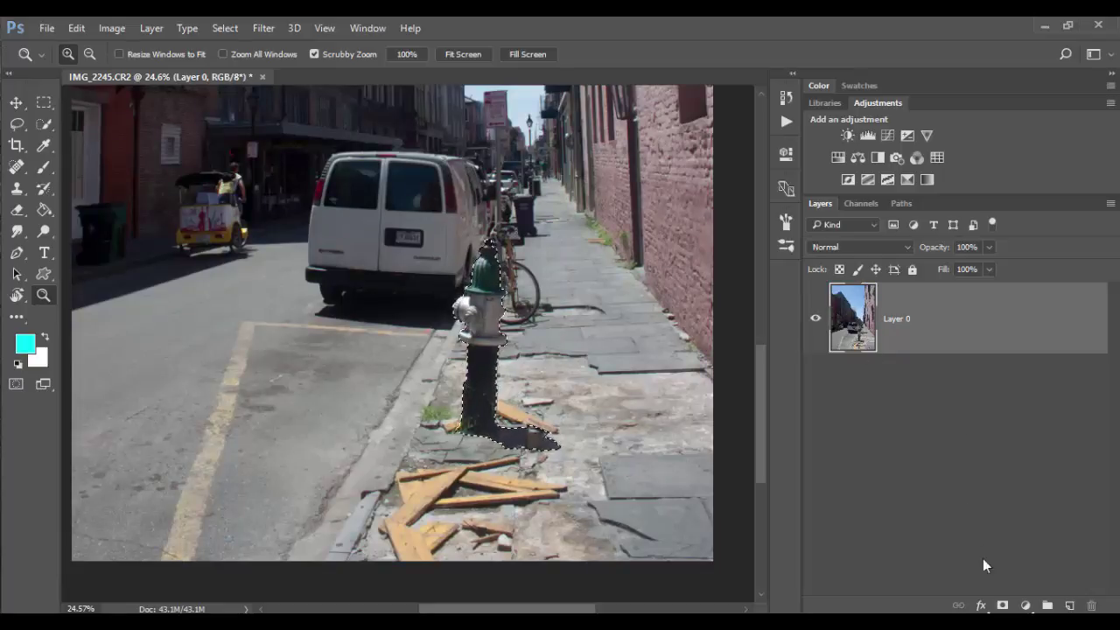
# - Add a layer mask to Layer 0 that hides everything outside the hydrant selection
pyautogui.click(1001, 605)
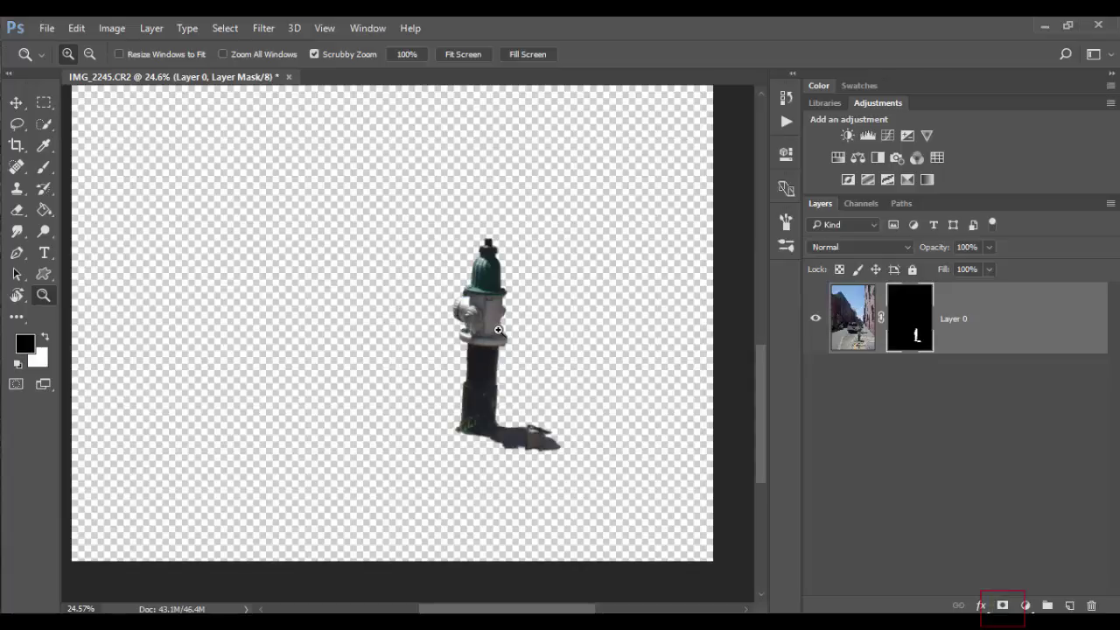
pyautogui.moveTo(503, 337); pyautogui.dragTo(570, 380)
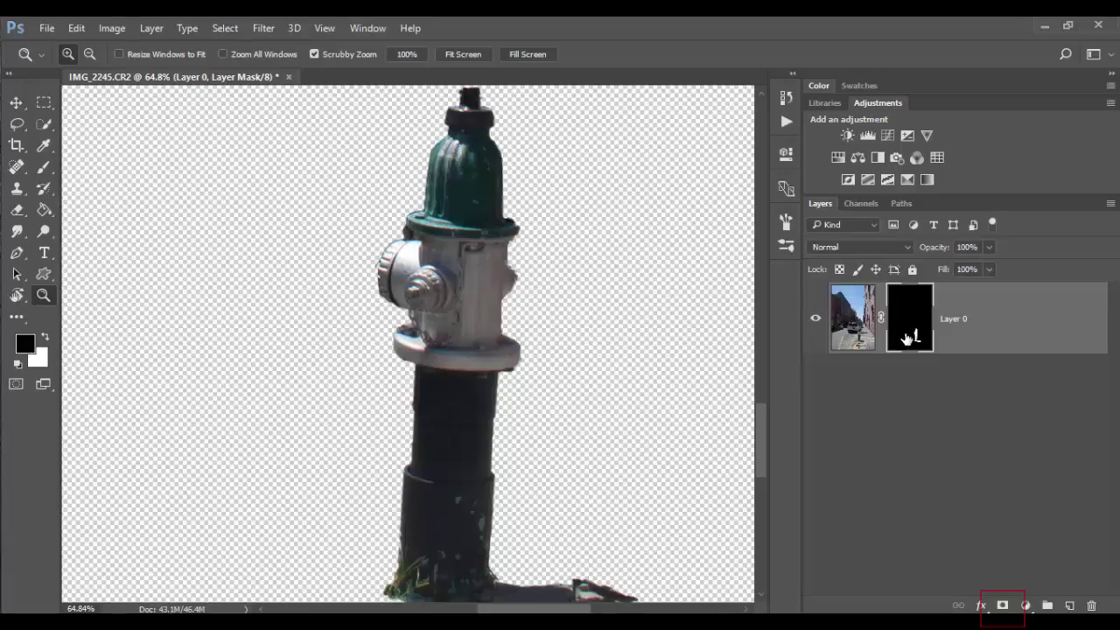
pyautogui.press('b')
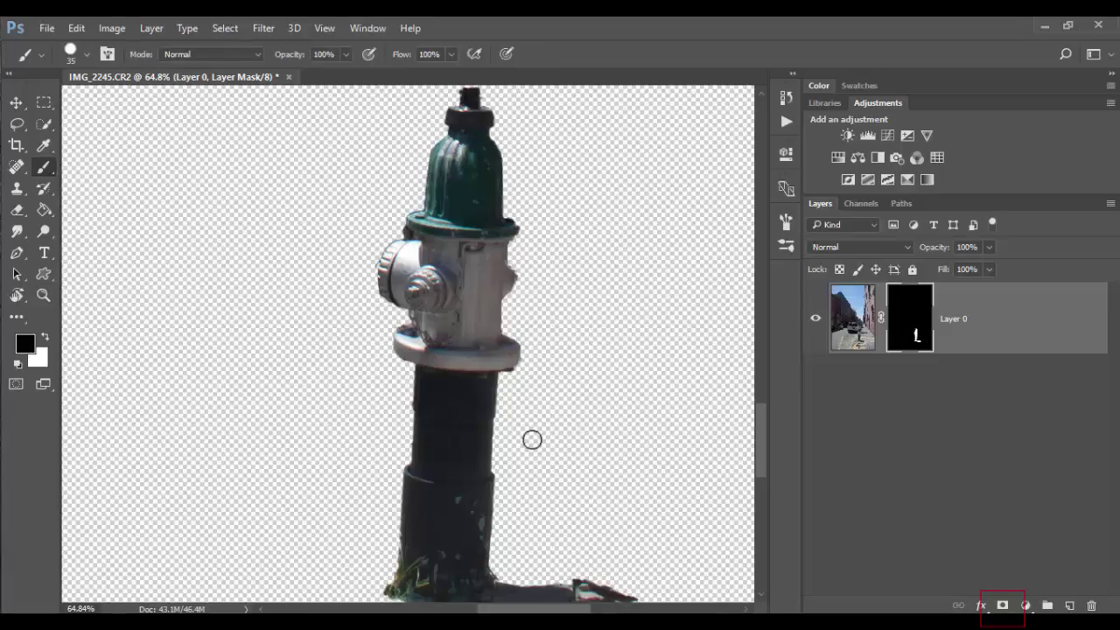
# - Refine the layer mask along the hydrant's right side, painting white and black and undoing stray strokes
pyautogui.press('x')
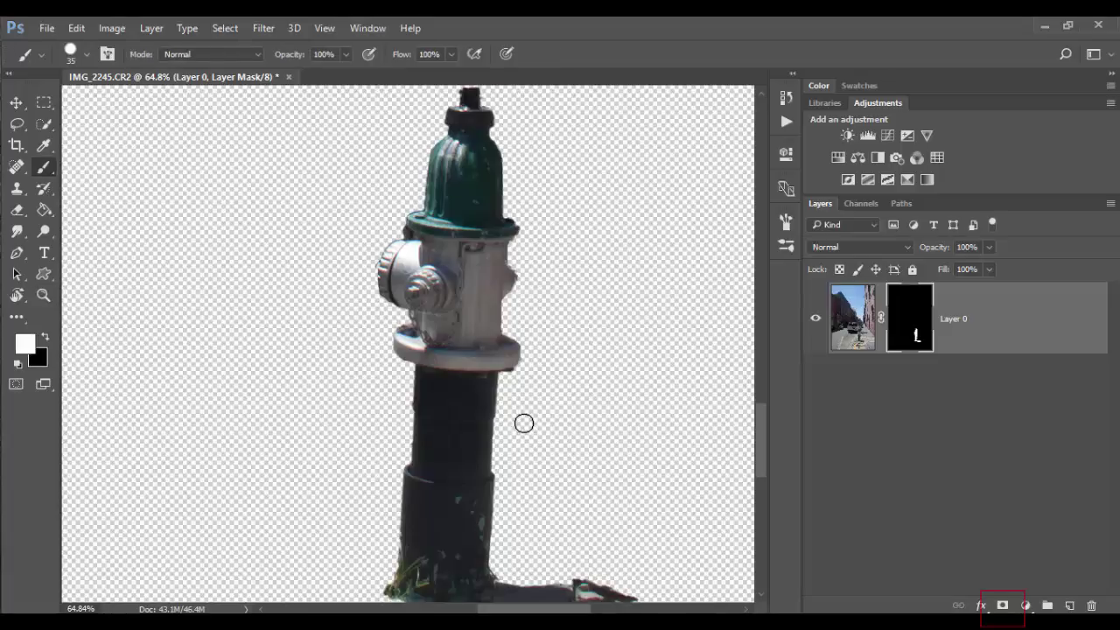
pyautogui.moveTo(522, 418)
pyautogui.mouseDown()
pyautogui.moveTo(498, 460)
pyautogui.moveTo(509, 405)
pyautogui.moveTo(542, 405)
pyautogui.mouseUp()
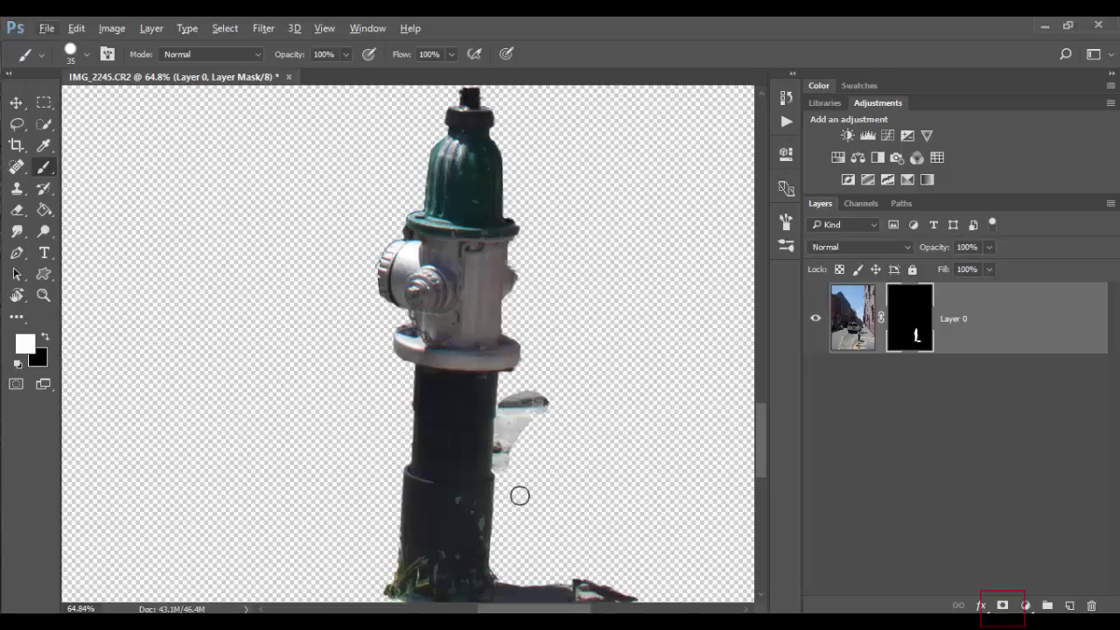
pyautogui.hotkey('ctrl', 'z')
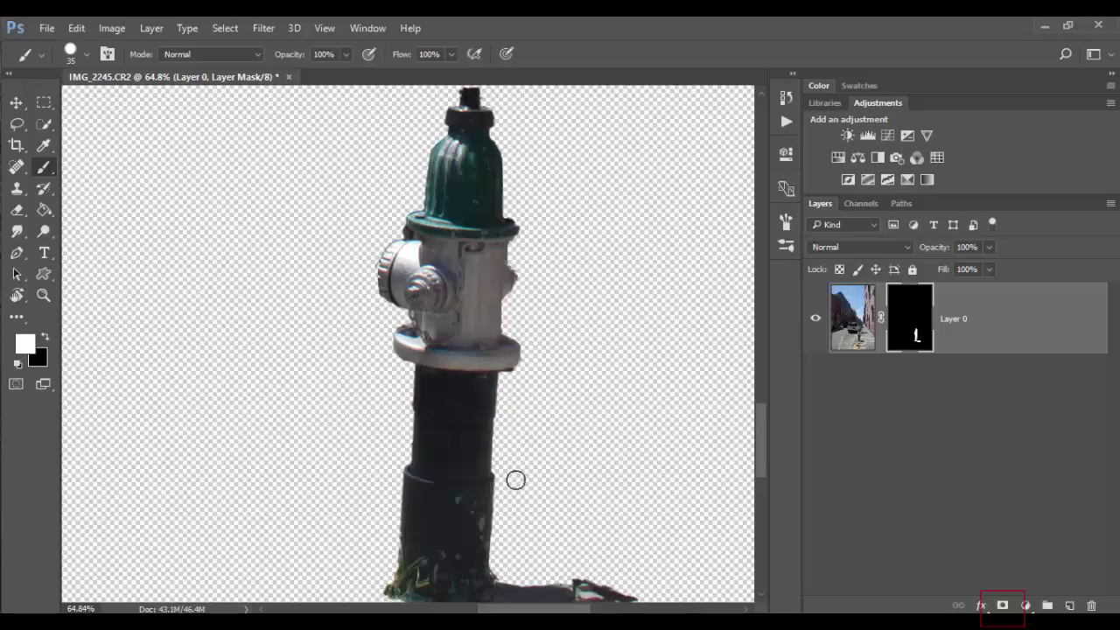
pyautogui.press('x')
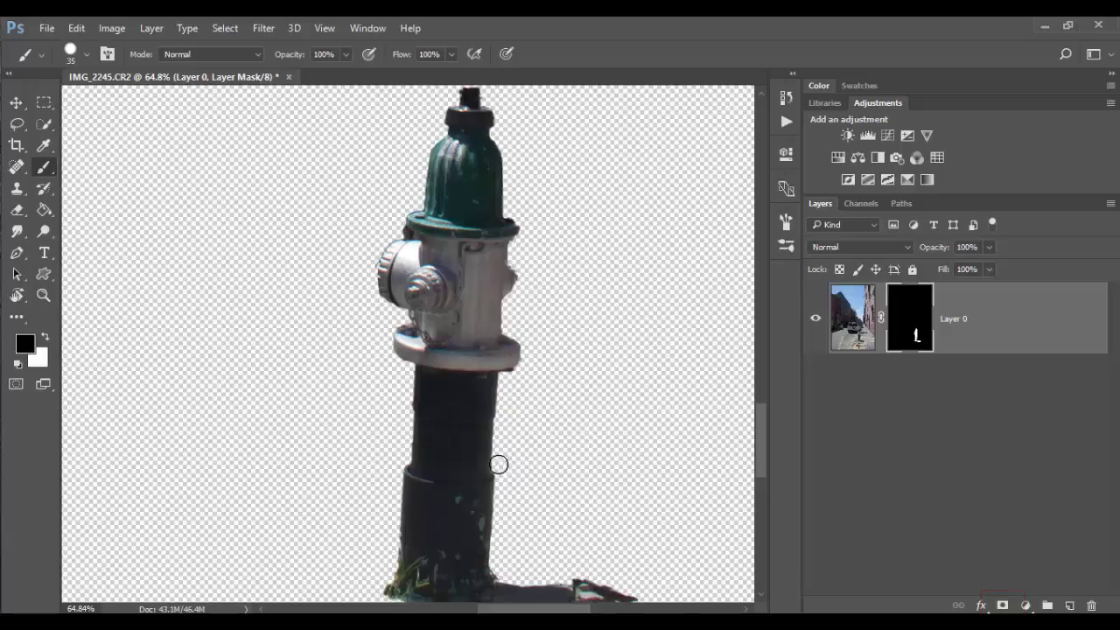
pyautogui.moveTo(504, 467)
pyautogui.mouseDown()
pyautogui.moveTo(472, 447)
pyautogui.moveTo(477, 420)
pyautogui.moveTo(485, 455)
pyautogui.mouseUp()
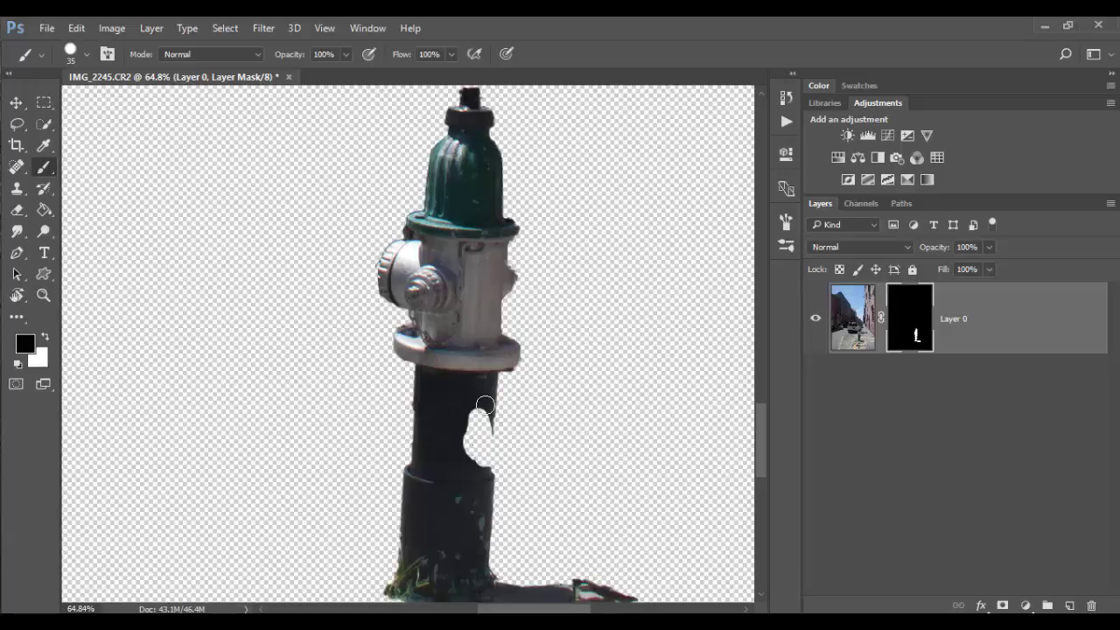
pyautogui.press('x')
pyautogui.moveTo(480, 404)
pyautogui.mouseDown()
pyautogui.moveTo(474, 474)
pyautogui.moveTo(478, 402)
pyautogui.moveTo(470, 445)
pyautogui.mouseUp()
pyautogui.hotkey('ctrl', 'z')
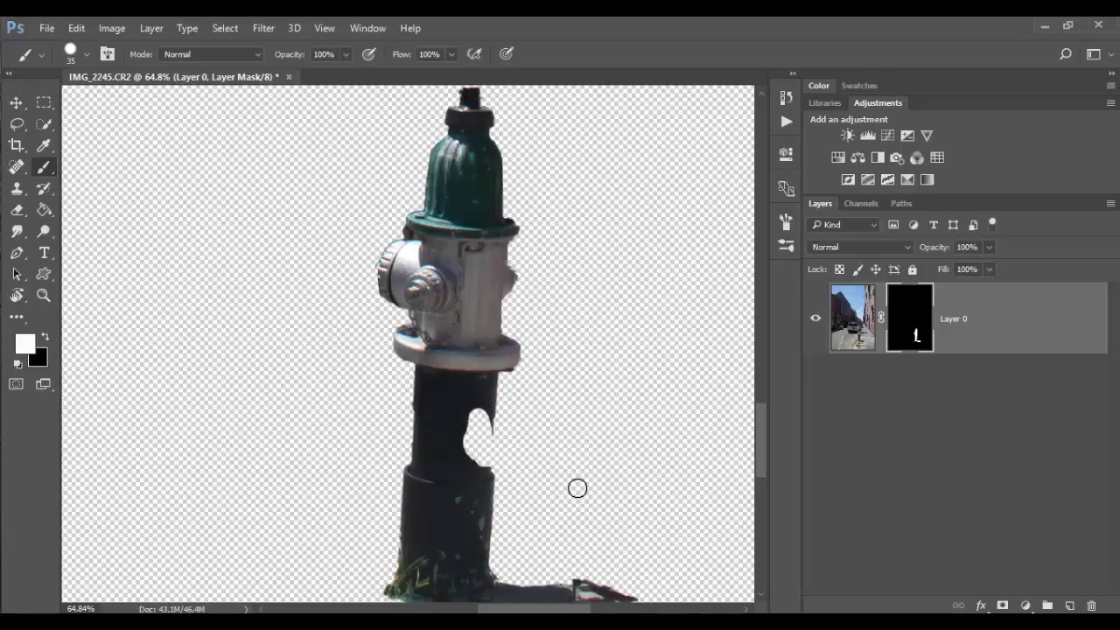
pyautogui.hotkey('ctrl', 'z')
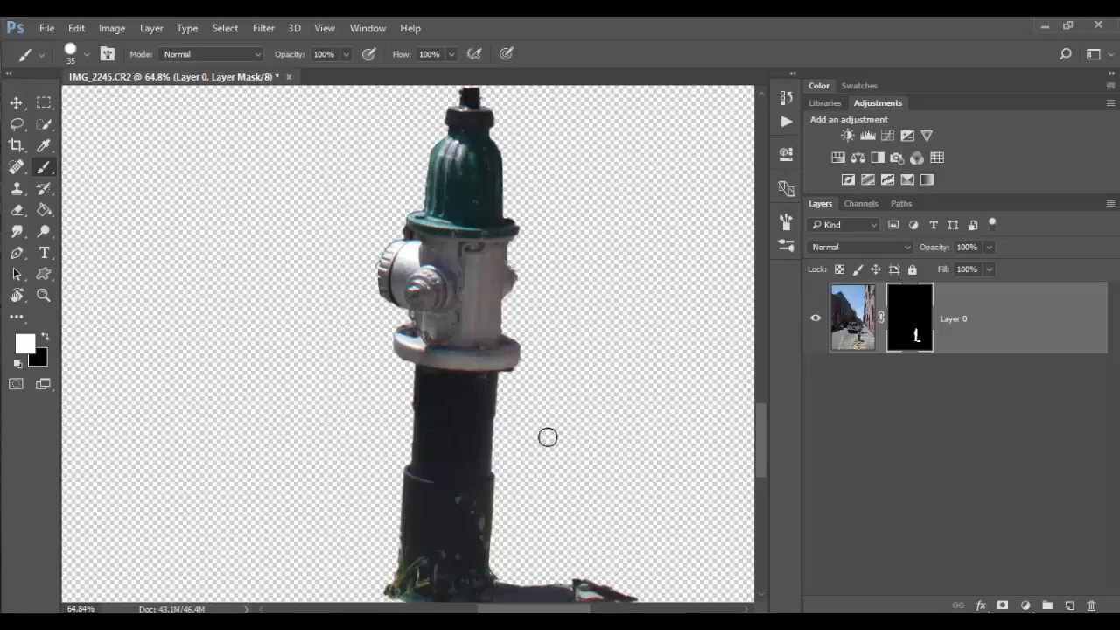
pyautogui.scroll(-3, 548, 434)
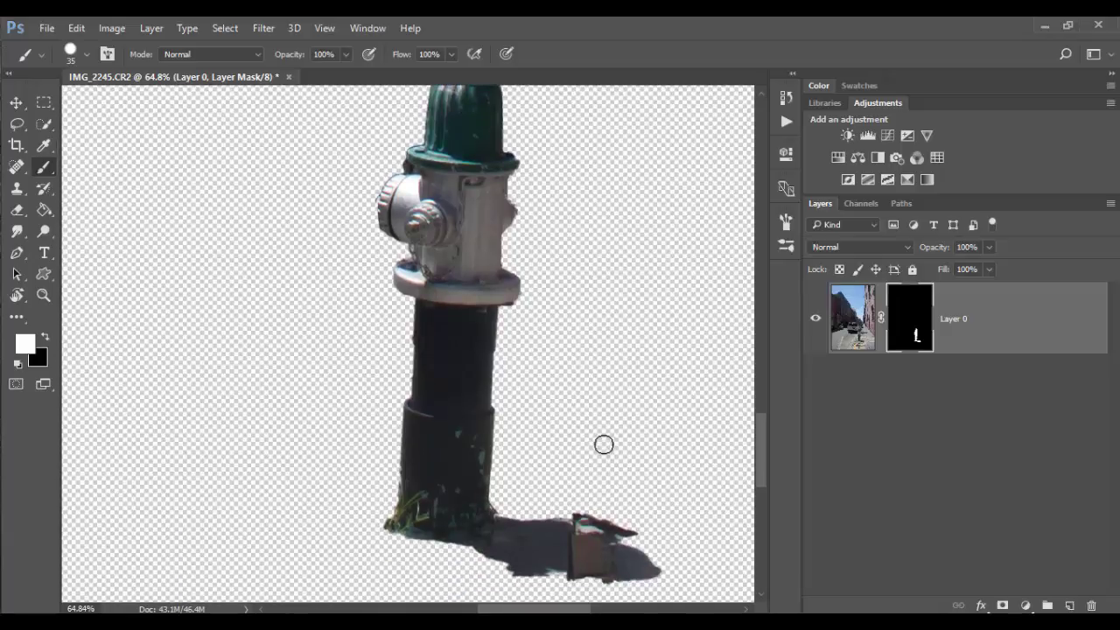
# - Zoom out to show the whole cut-out hydrant and swap colours so black is foreground
pyautogui.press('z')
pyautogui.moveTo(595, 422); pyautogui.dragTo(612, 408)
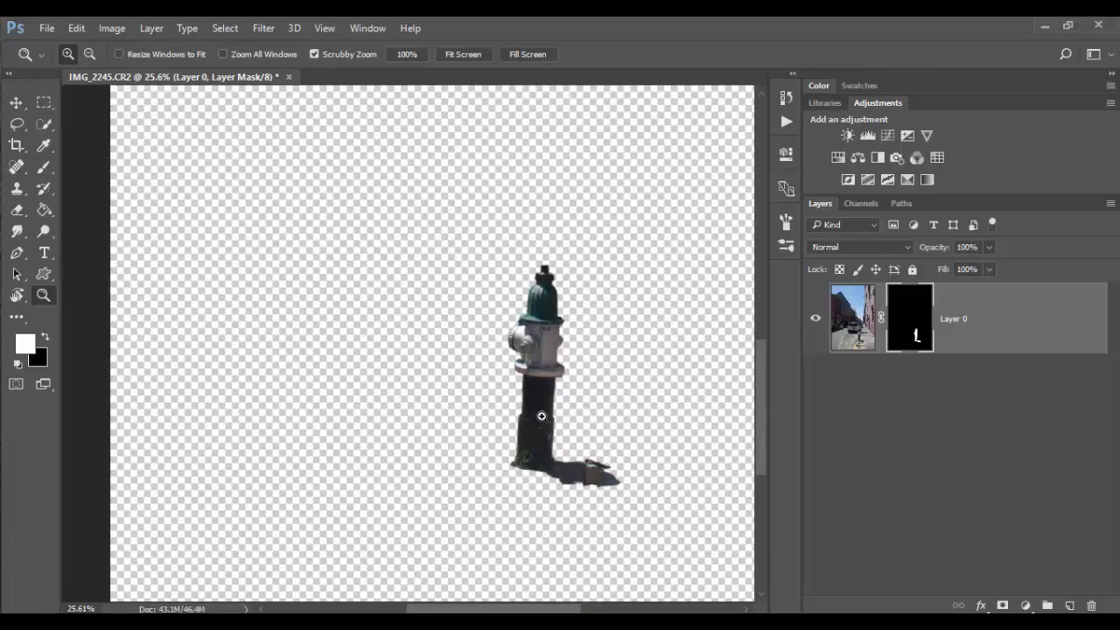
pyautogui.click(45, 337)
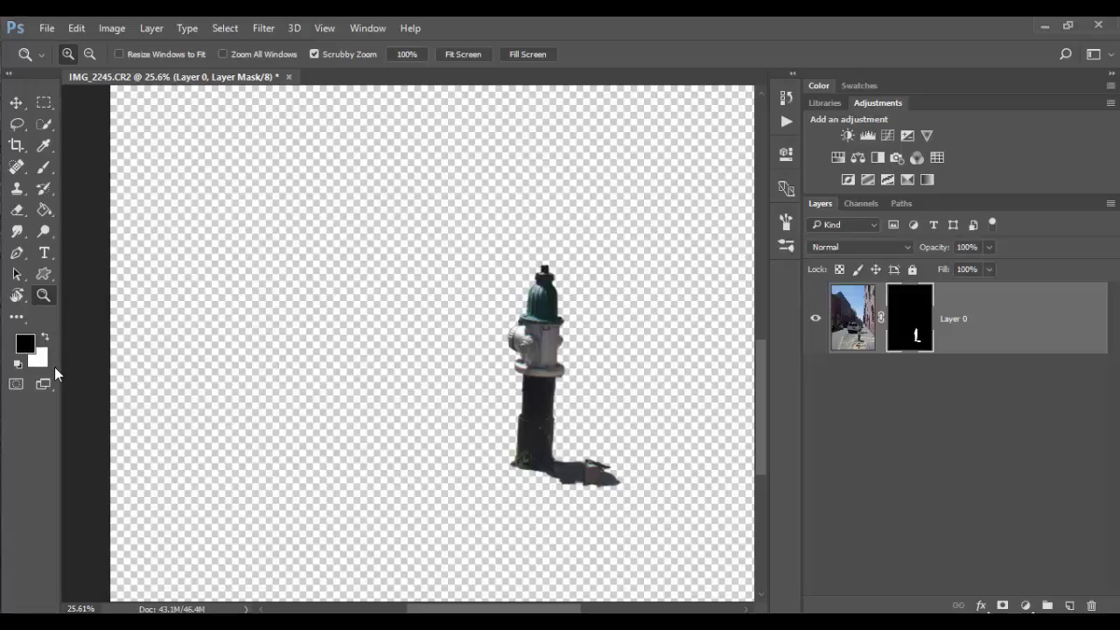